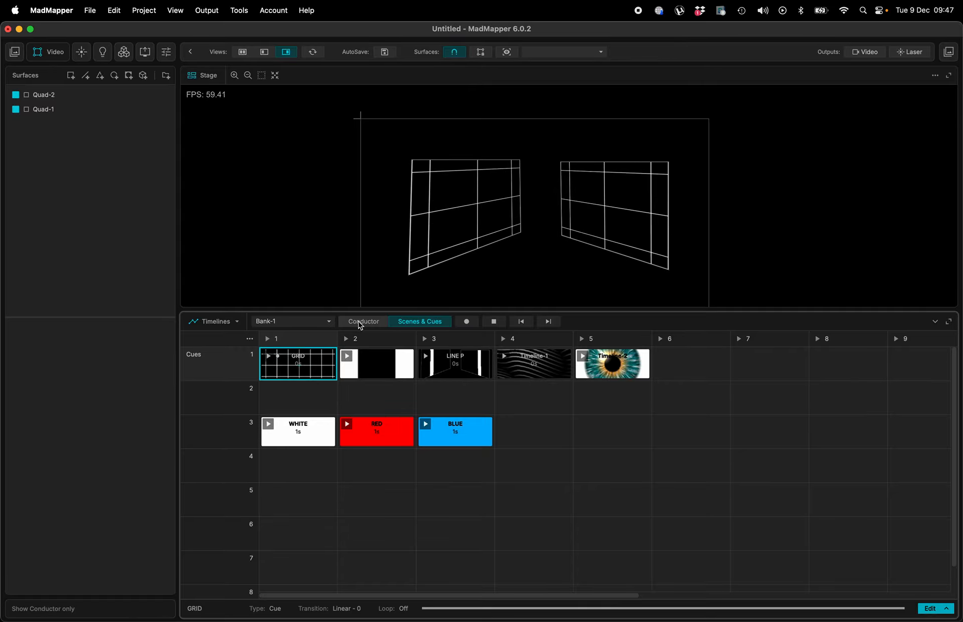
- Open the Conductor and import the audio file photons 2025 V11.wav from Finder onto a new audio track
click(360, 323)
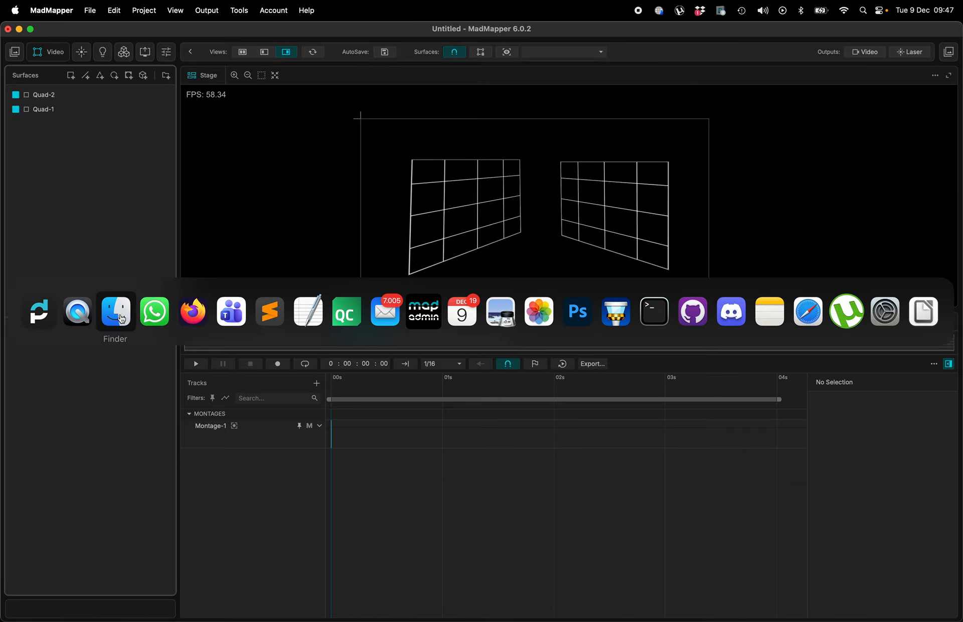
click(118, 311)
drag(502, 372, 353, 432)
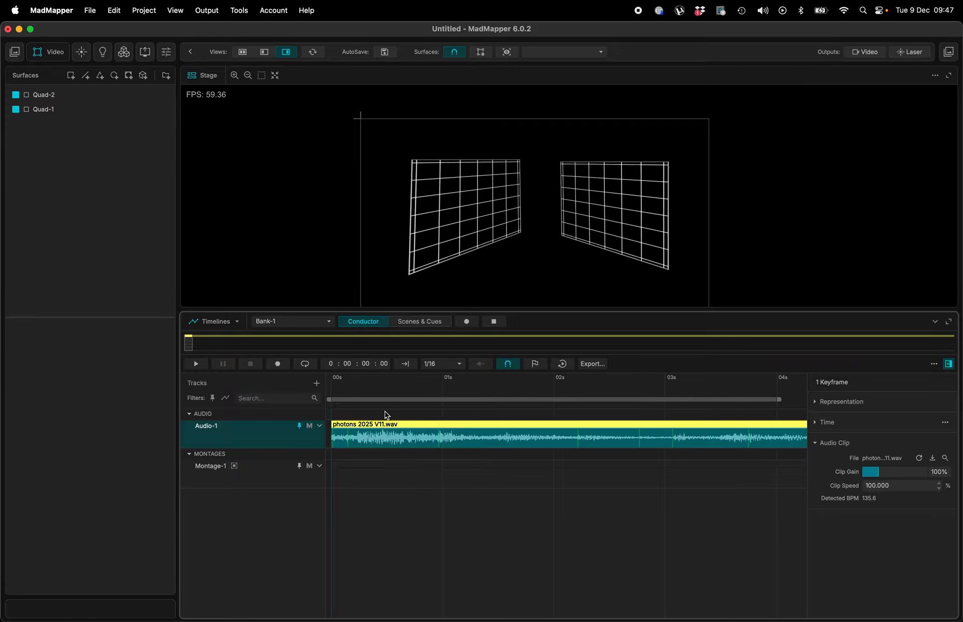
- Preview the audio playback and return the playhead to the start of the timeline
key(space)
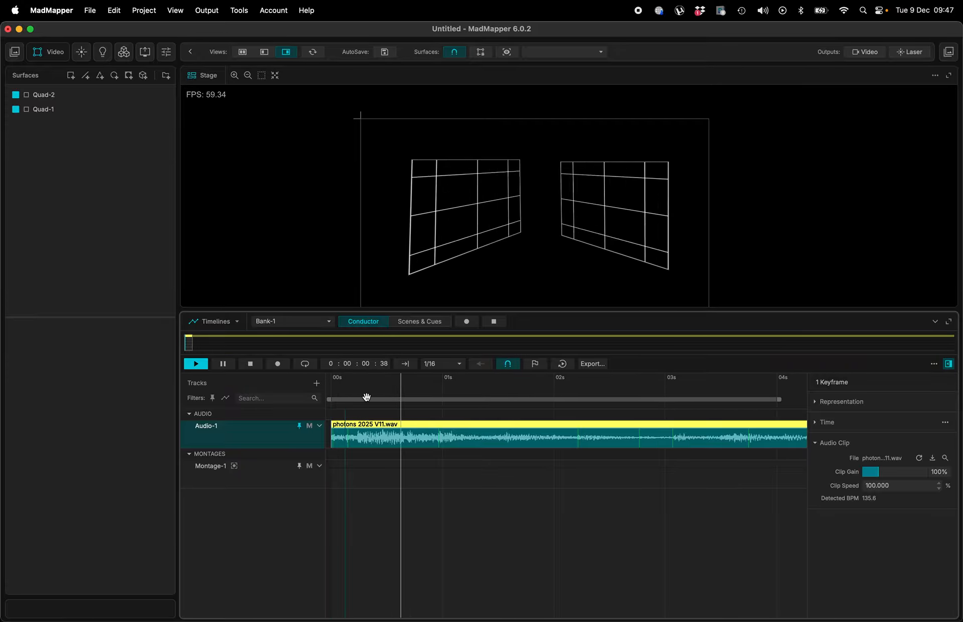
key(space)
click(359, 390)
click(330, 389)
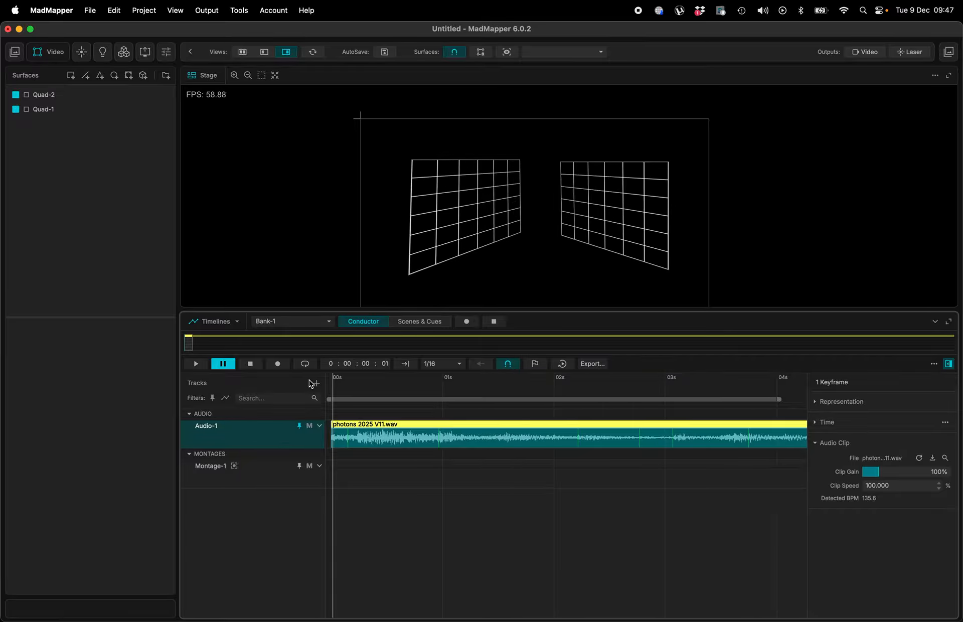
- Add a Timeline Player track and place the GRID cue at its start
click(313, 383)
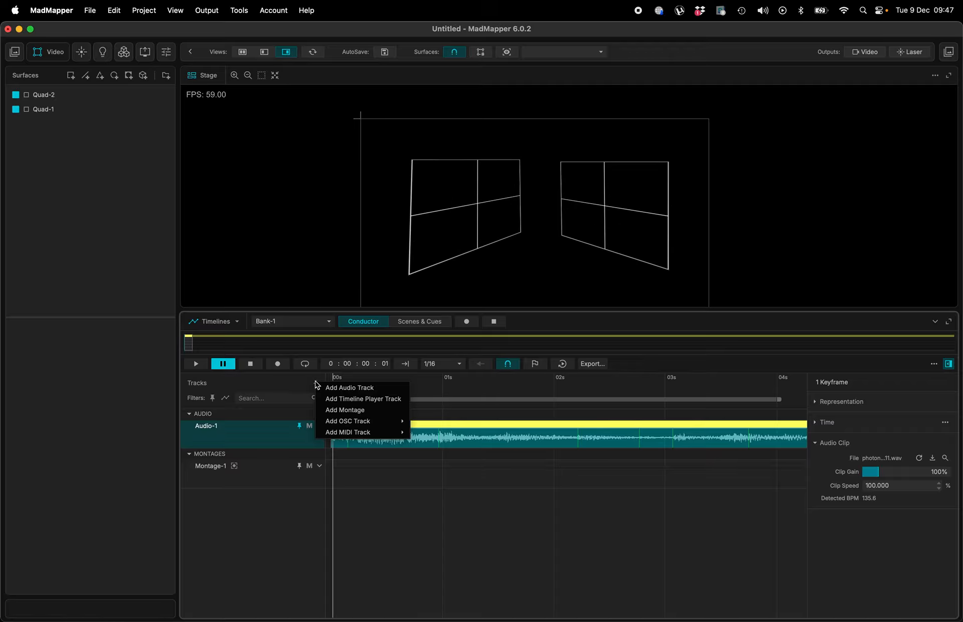
click(343, 400)
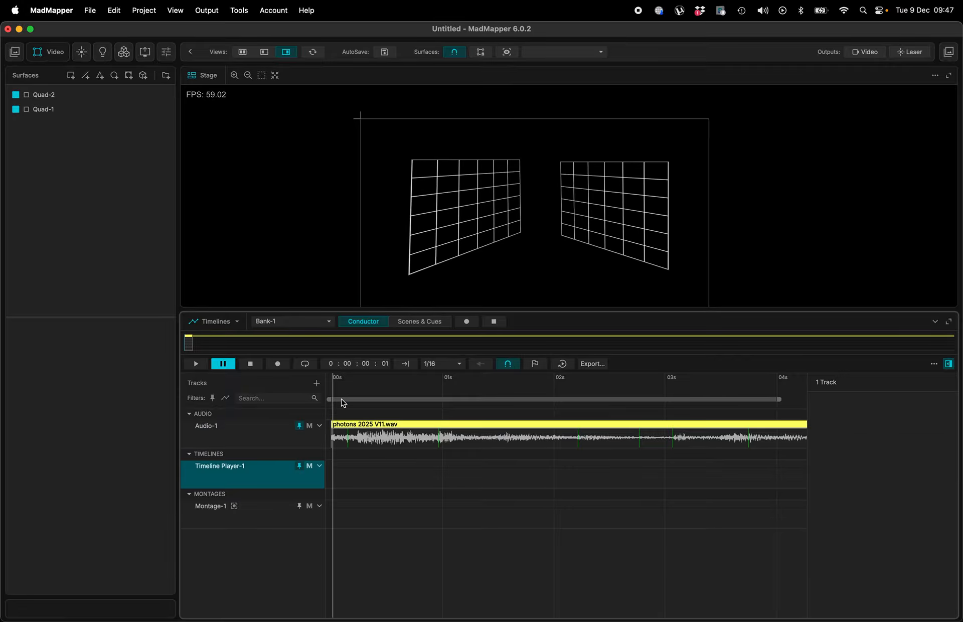
double_click(341, 477)
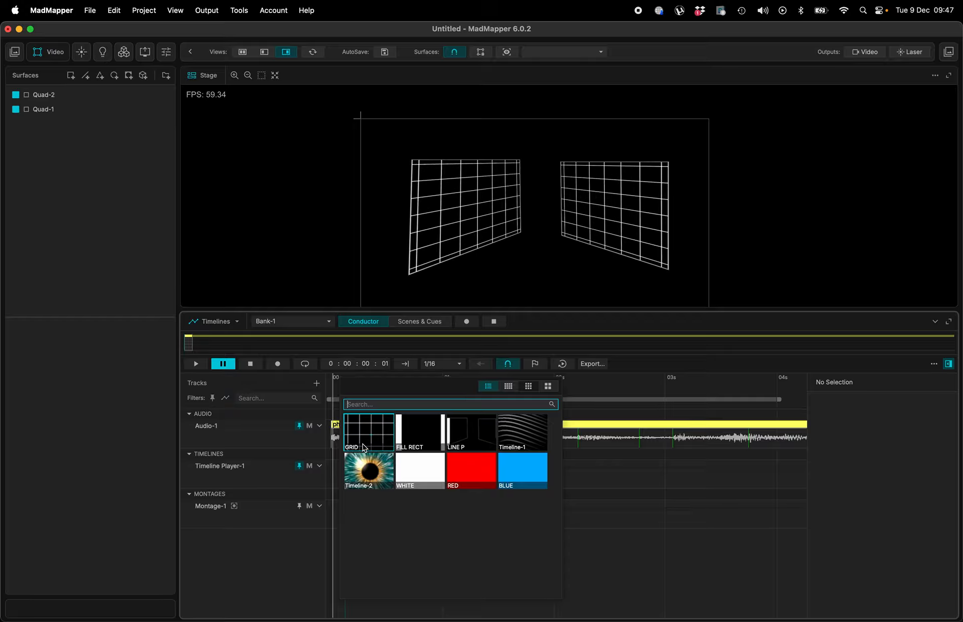
click(364, 447)
drag(359, 468, 345, 468)
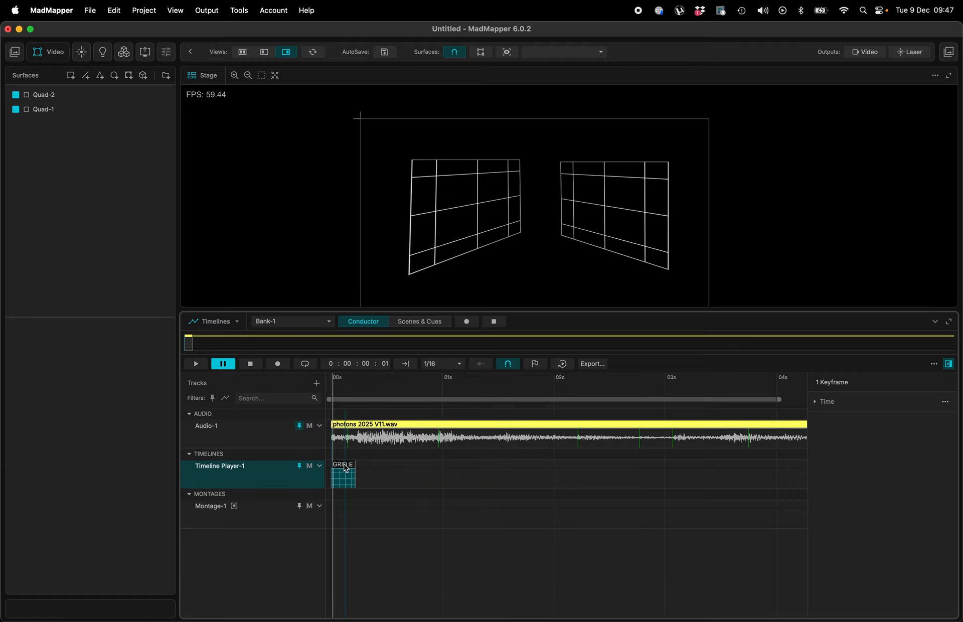
- Place the FILL RECT cue at about 1 second on the timeline player track
double_click(428, 475)
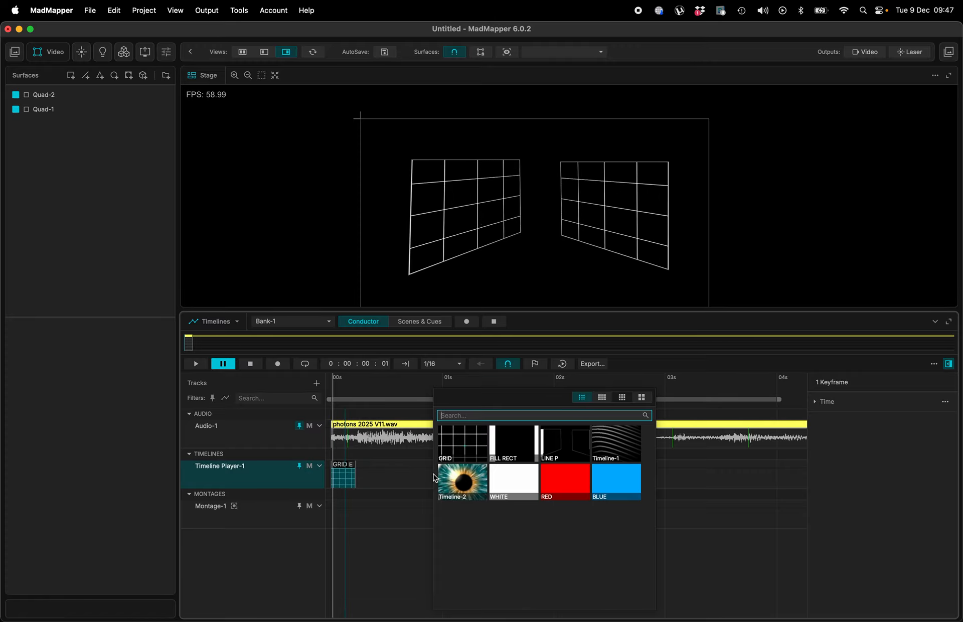
click(491, 463)
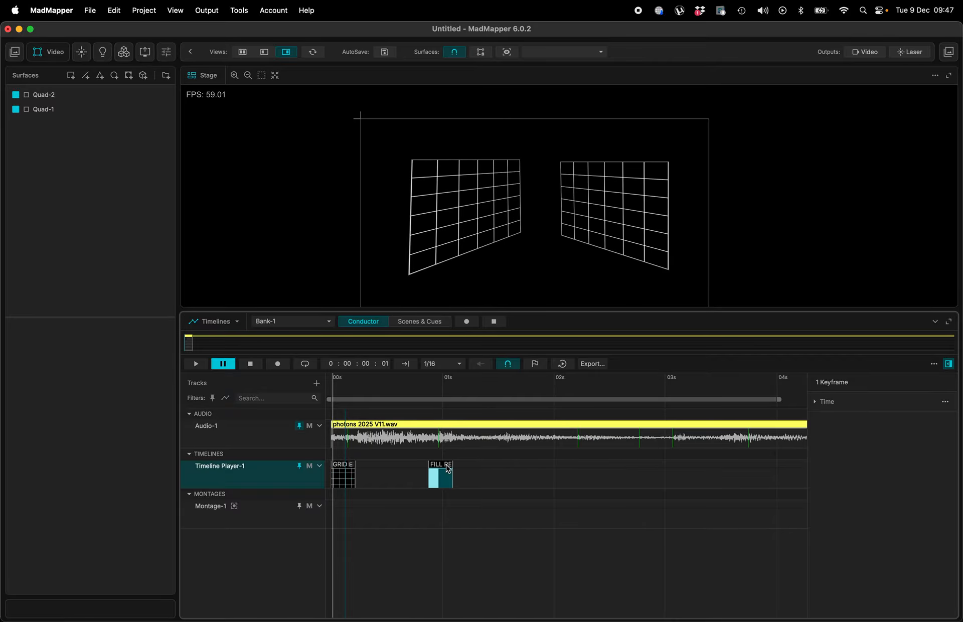
drag(443, 469, 454, 470)
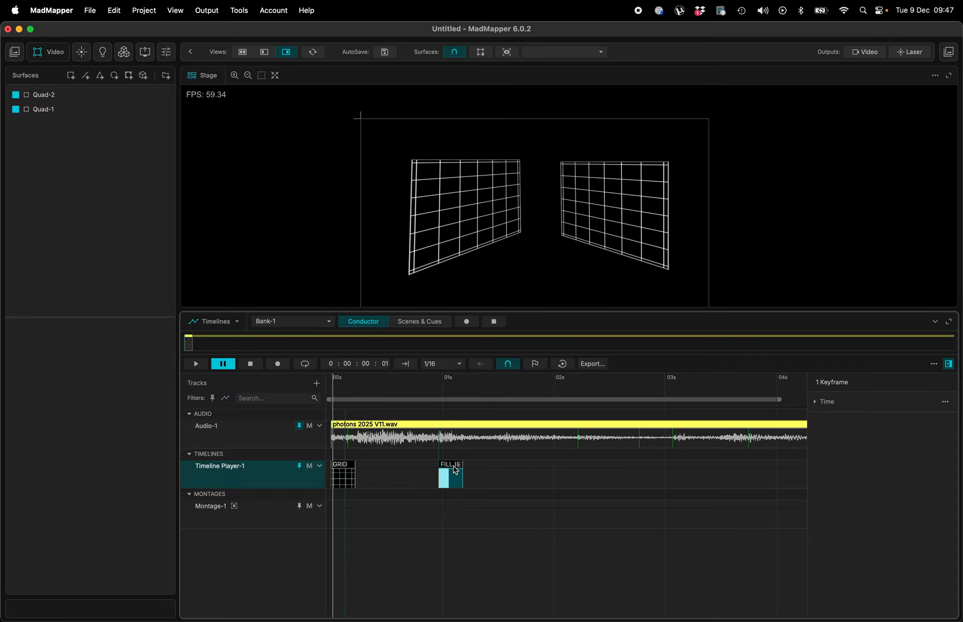
- Place the LINE P cue just after 2 seconds on the timeline player track
double_click(582, 477)
click(692, 451)
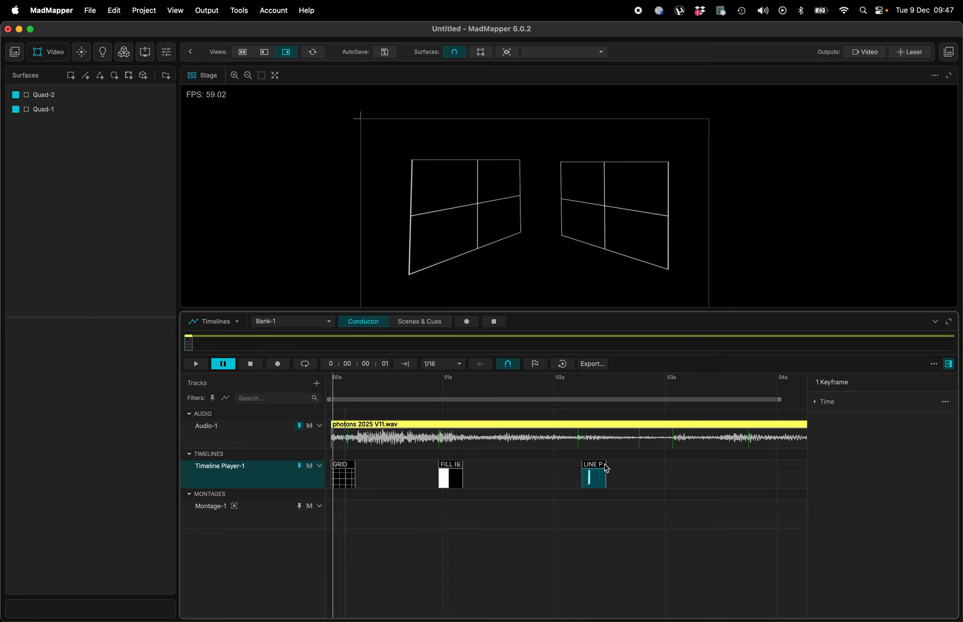
drag(606, 468, 596, 468)
- Enable Use as Background for the Audio-1 track
scroll(596, 467, up, 5)
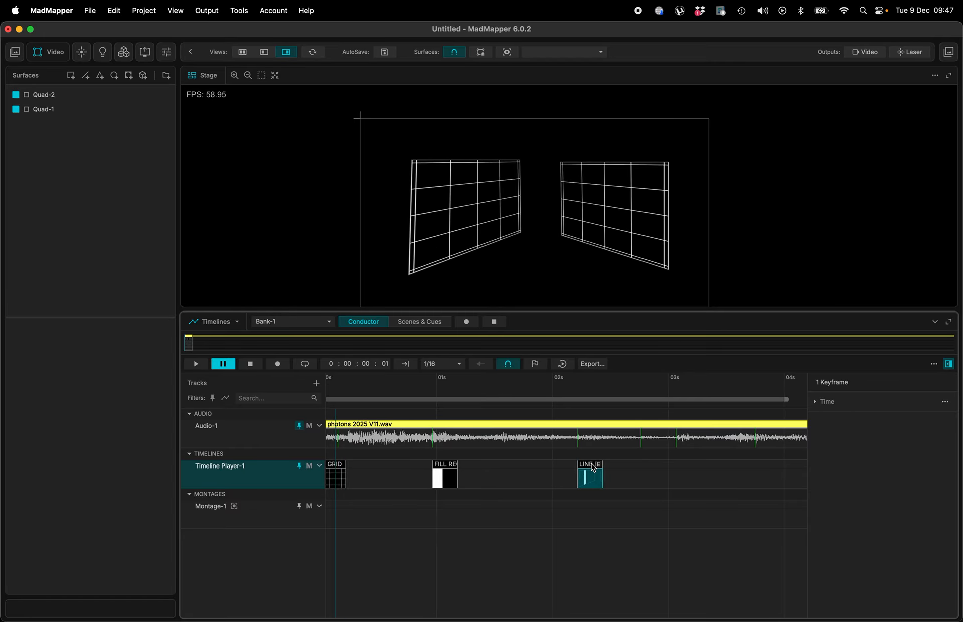
scroll(556, 441, down, 5)
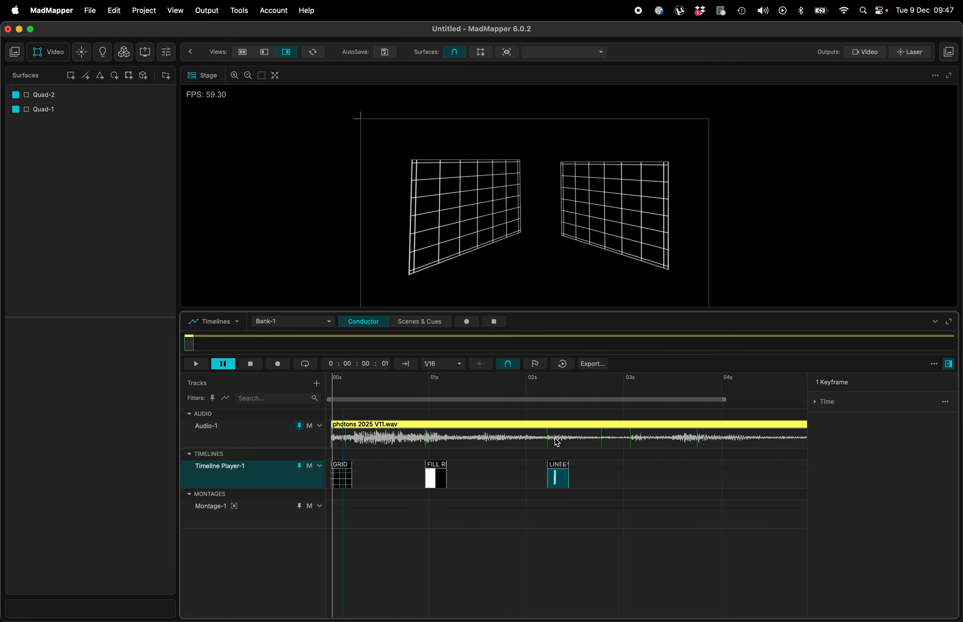
click(249, 431)
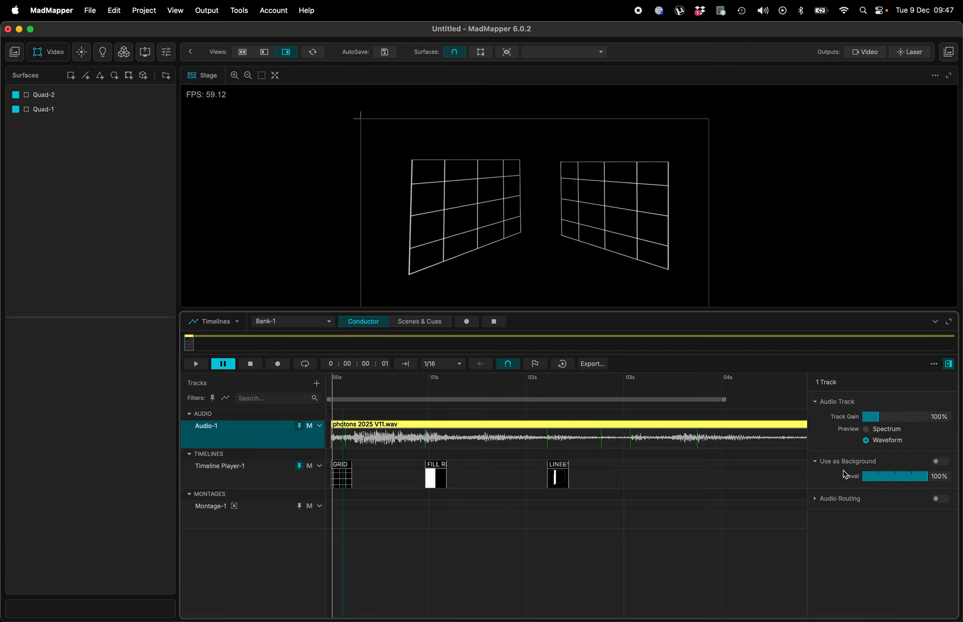
click(940, 461)
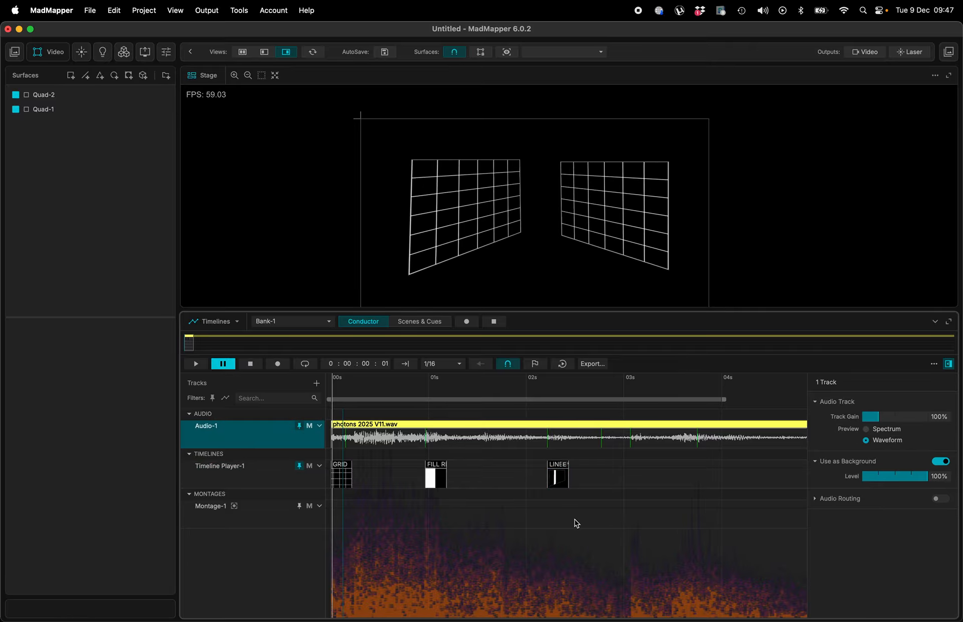
- Play back the show from several points while zooming the timeline to preview the cues against the audio
scroll(570, 540, up, 10)
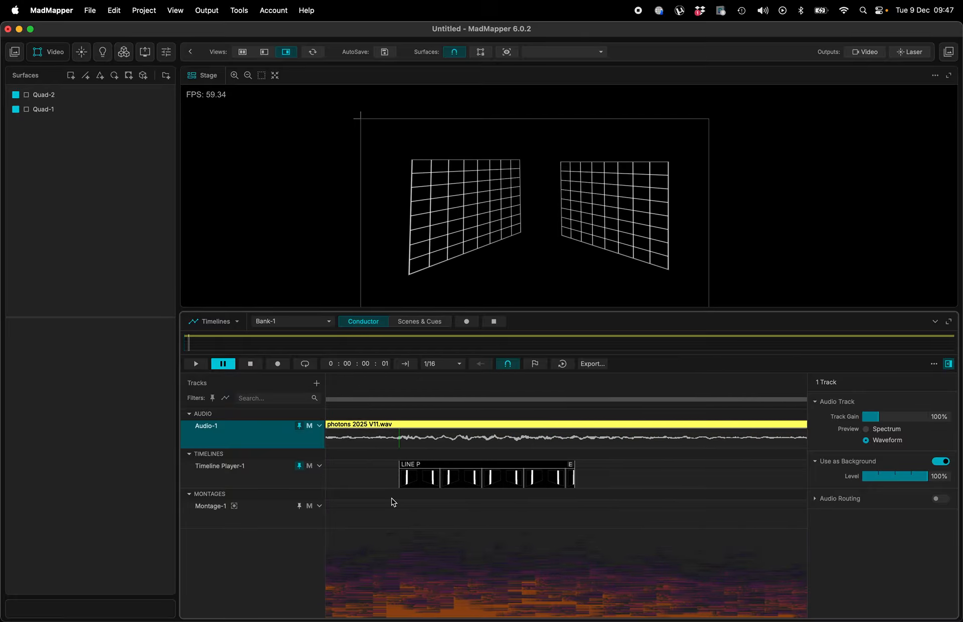
key(space)
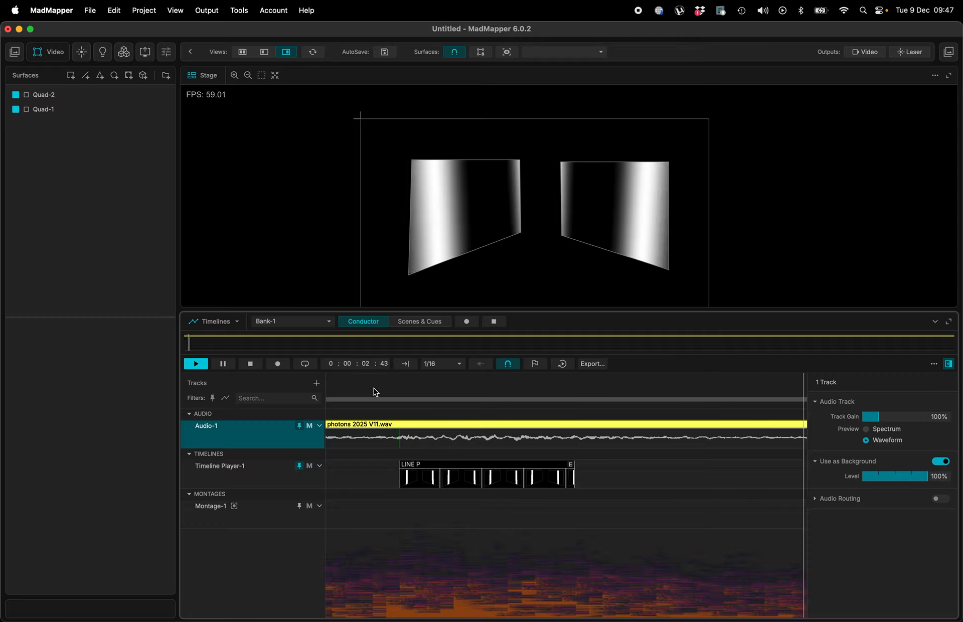
scroll(456, 461, down, 10)
key(space)
scroll(516, 473, down, 5)
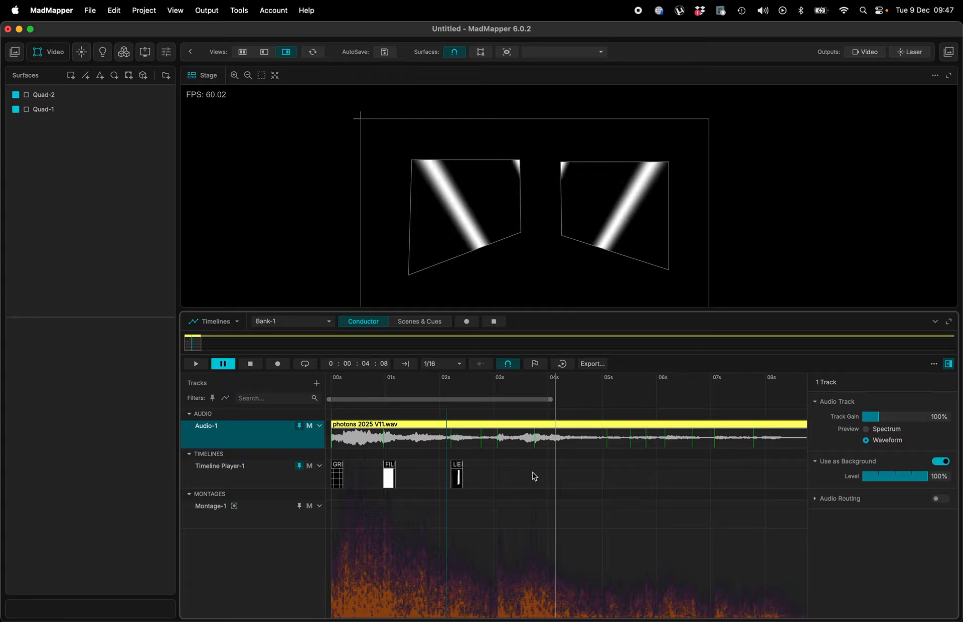
scroll(537, 475, down, 8)
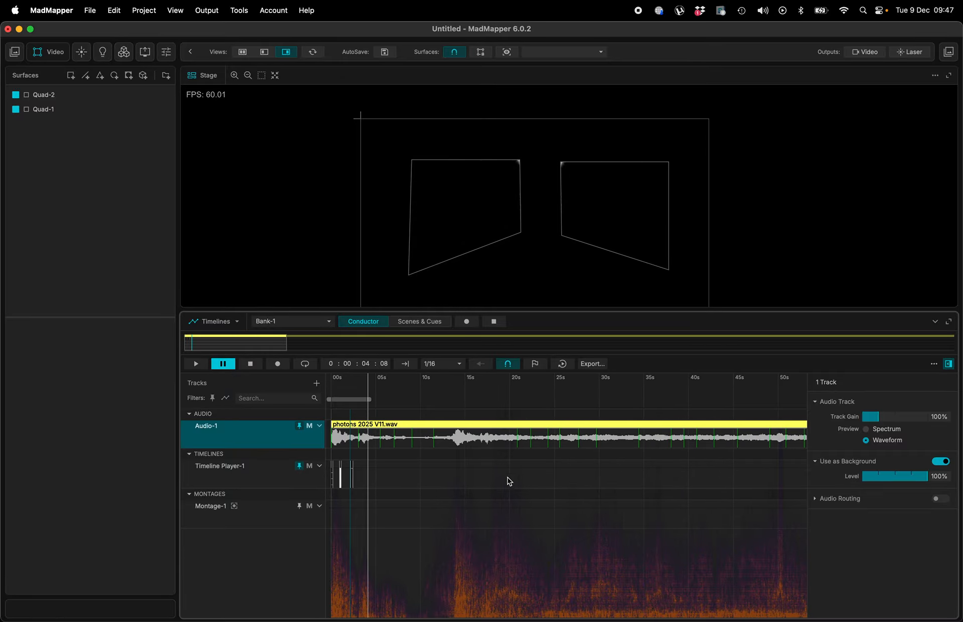
click(448, 398)
key(space)
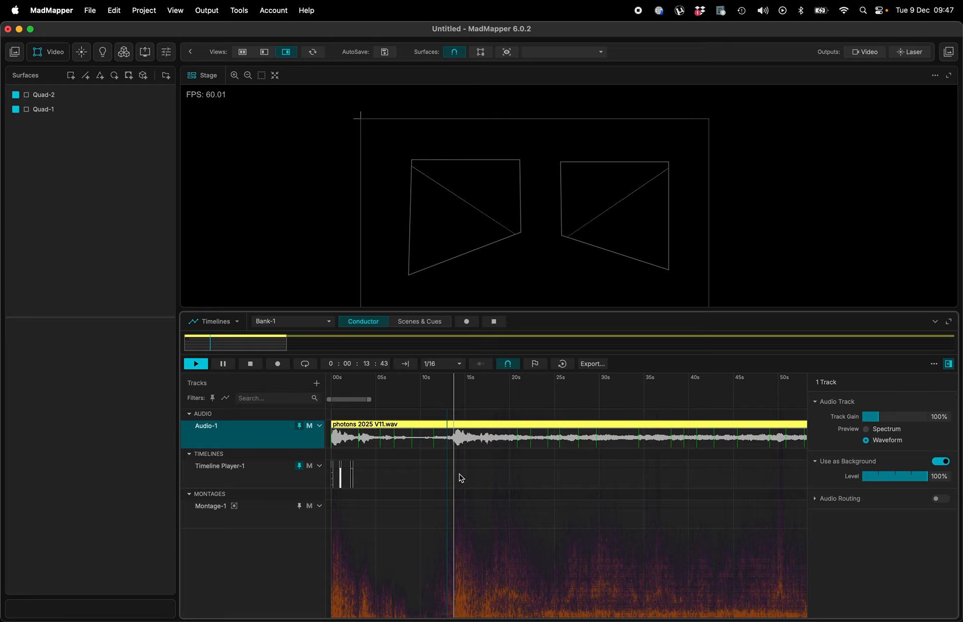
scroll(455, 403, up, 10)
scroll(458, 476, down, 10)
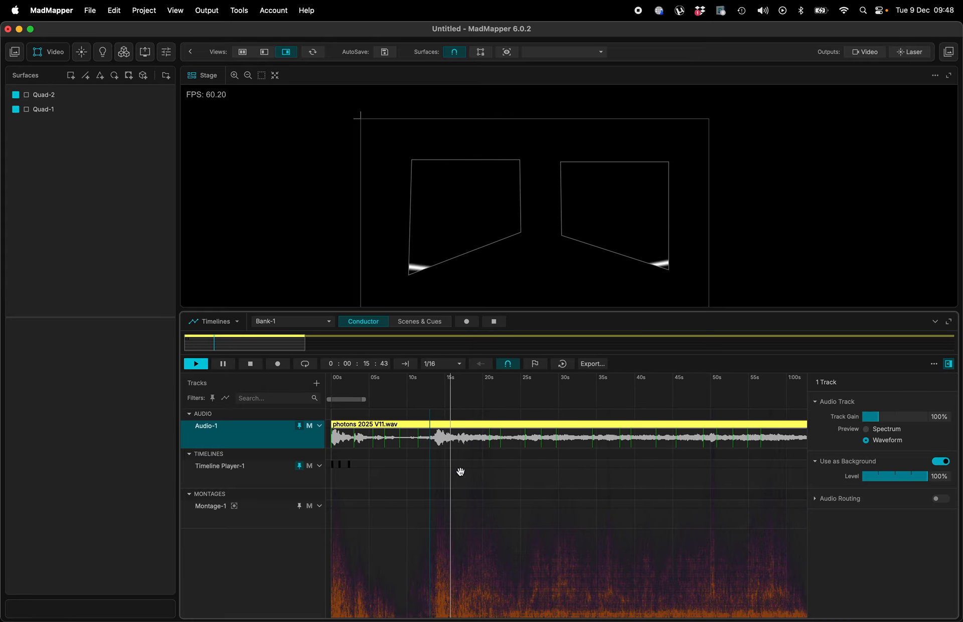
key(space)
scroll(460, 476, down, 10)
click(414, 400)
key(space)
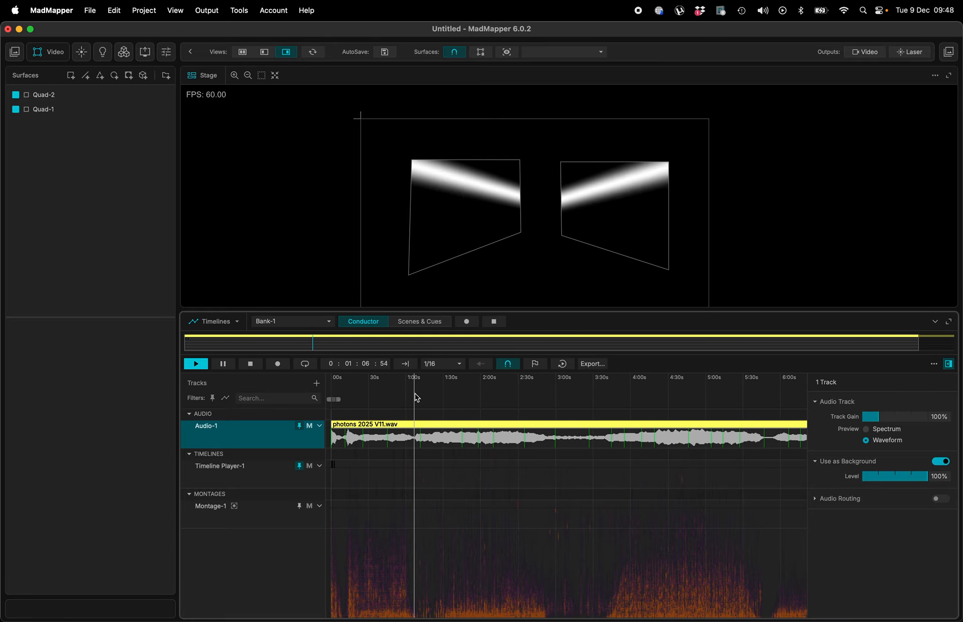
- Place the Timeline-2 cue at about 1:08 on the timeline player track
double_click(420, 471)
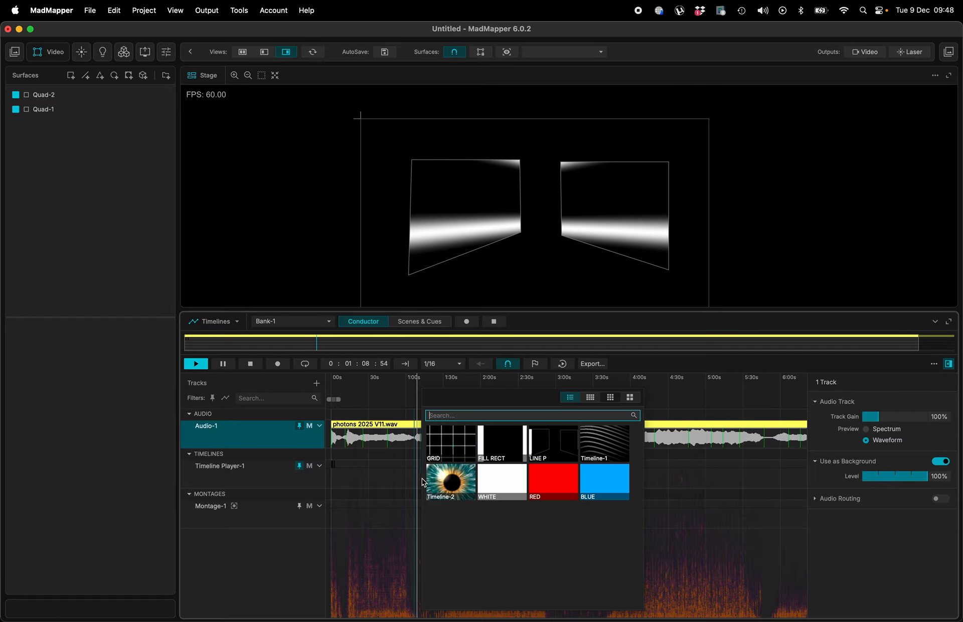
click(453, 481)
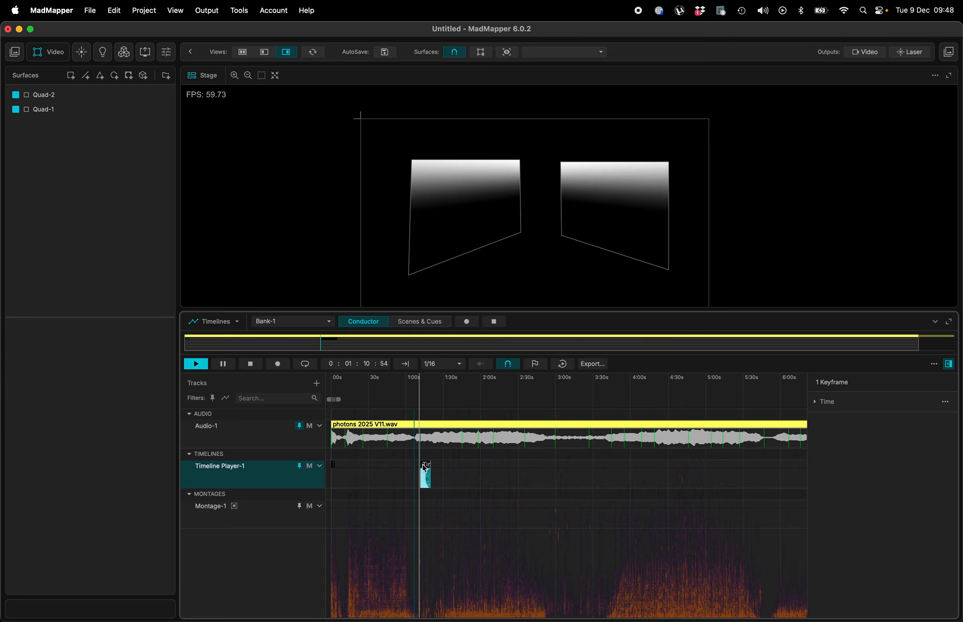
scroll(424, 467, up, 5)
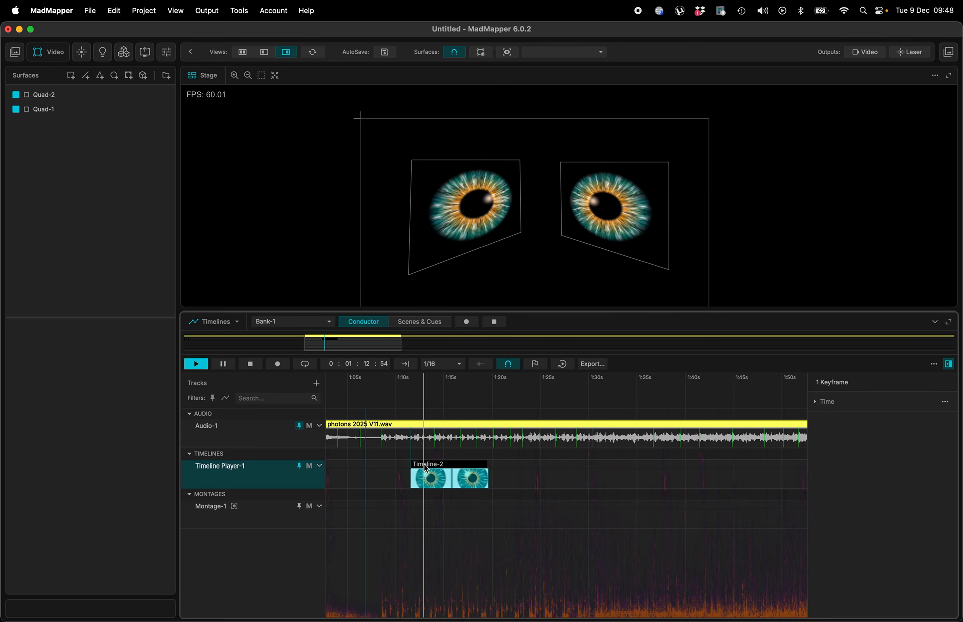
drag(426, 468, 396, 467)
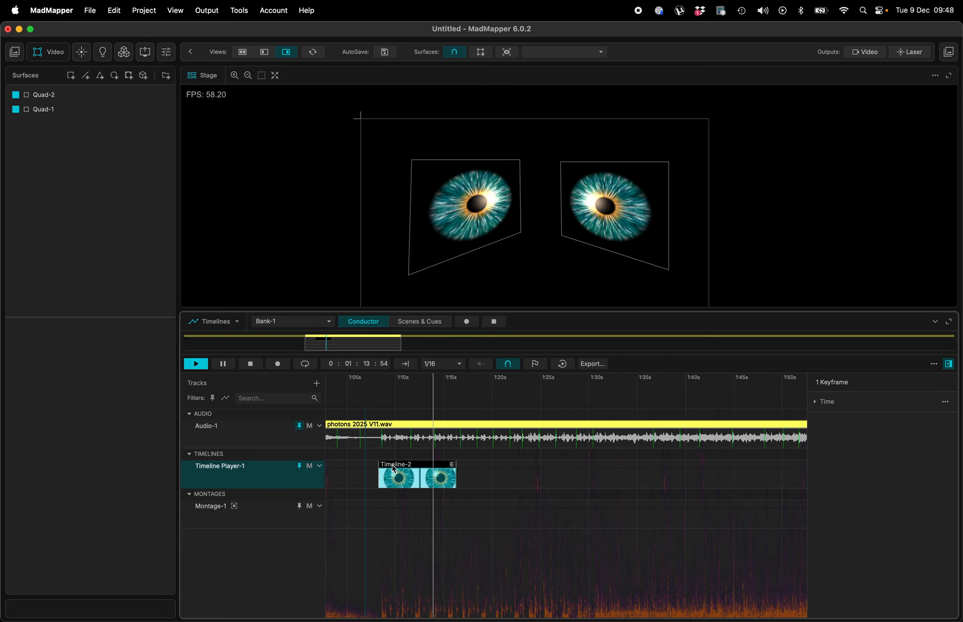
- Play the timeline from the Timeline-2 cue and zoom around to preview it
click(368, 385)
scroll(369, 383, down, 5)
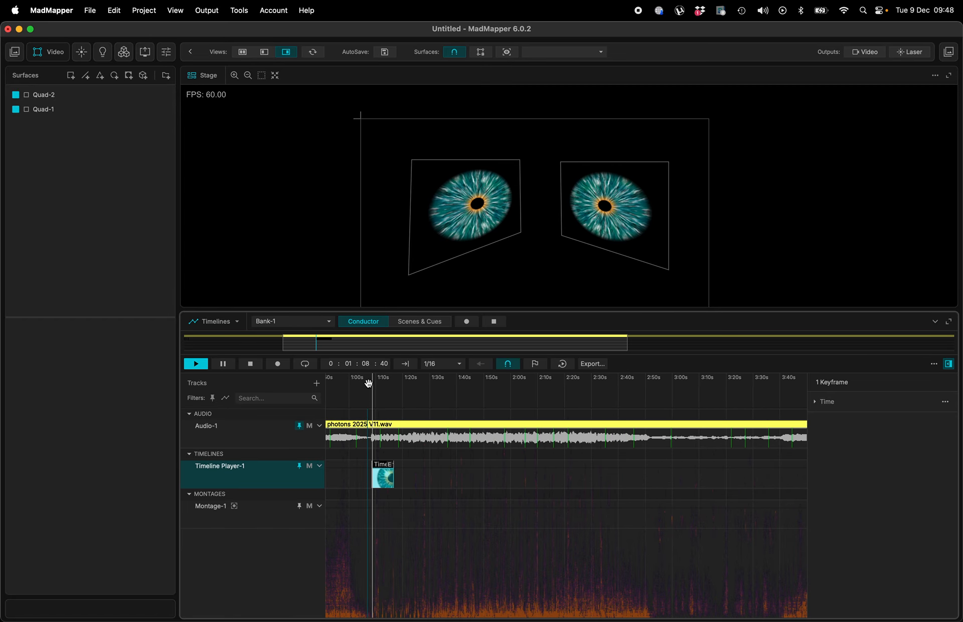
key(space)
scroll(450, 447, down, 3)
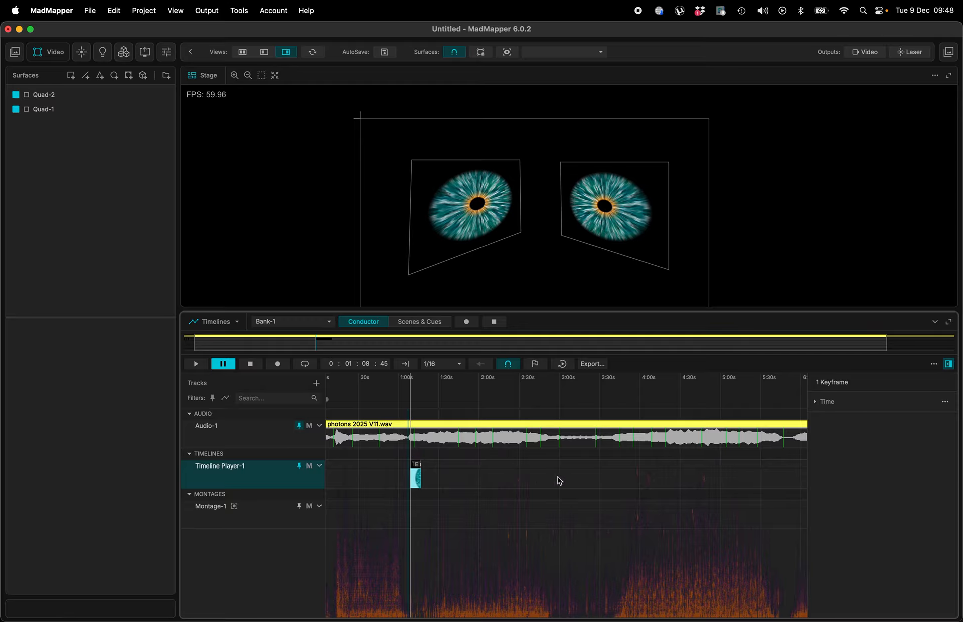
scroll(485, 476, down, 4)
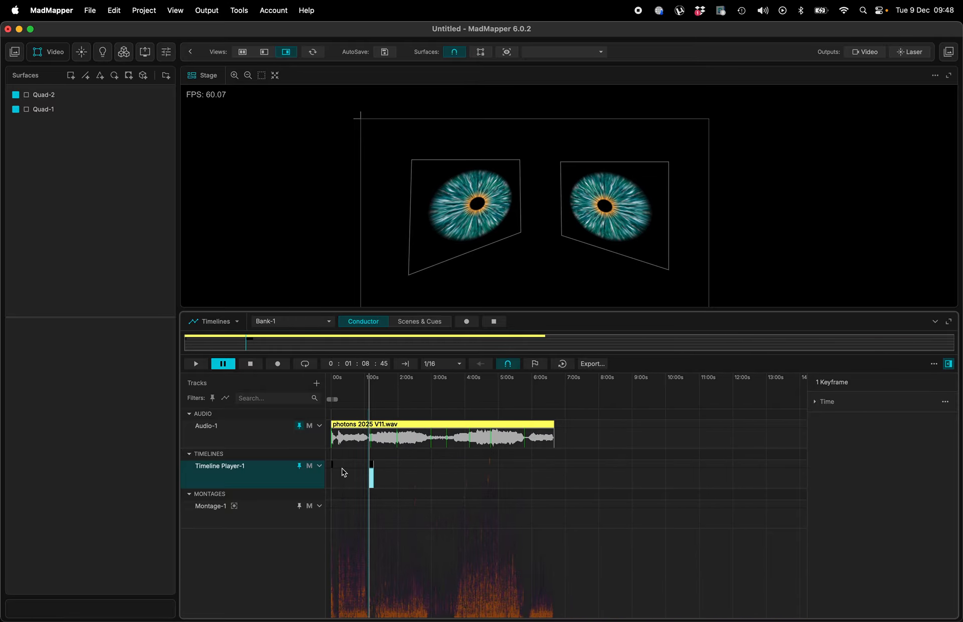
scroll(372, 479, up, 8)
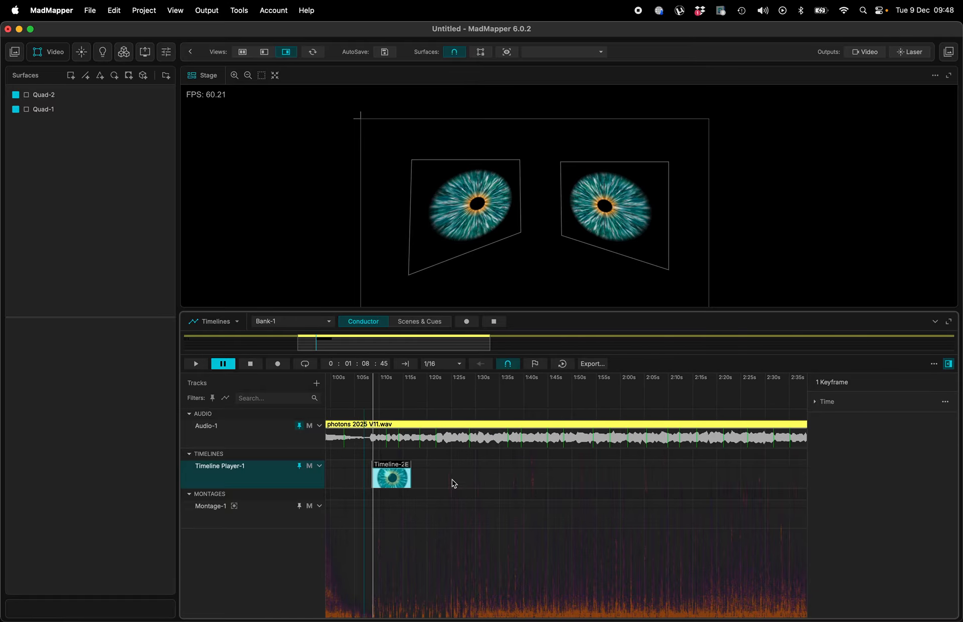
- Drag the LINE P cue from Scenes & Cues onto the timeline player track at about 1:27
click(410, 322)
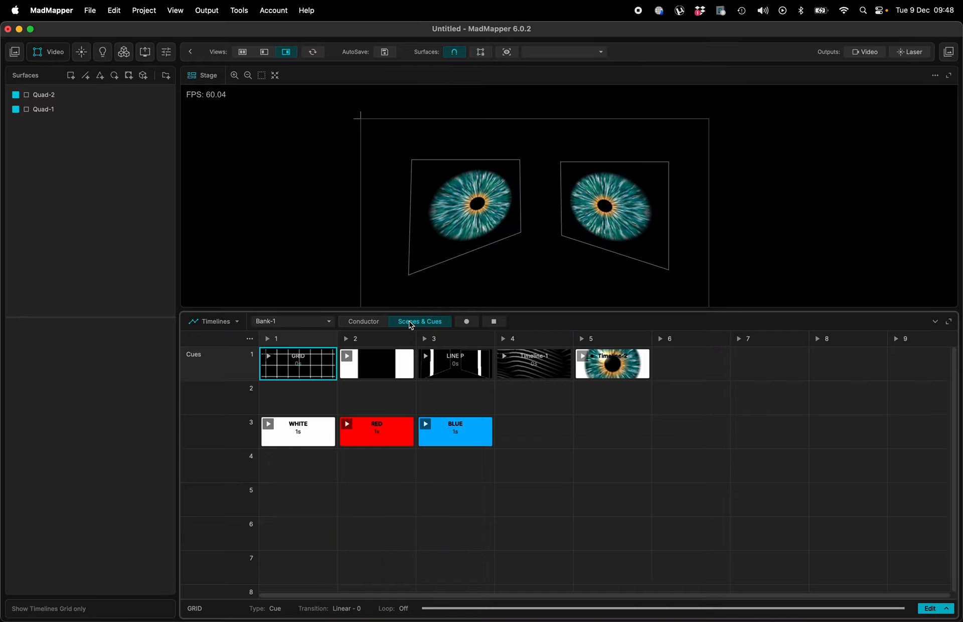
click(471, 366)
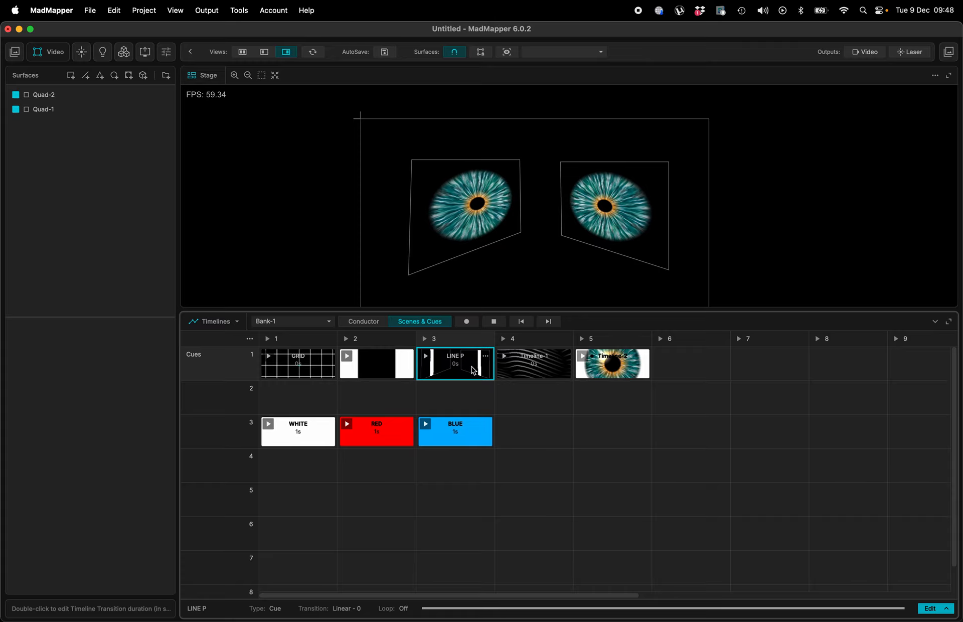
drag(471, 366, 471, 482)
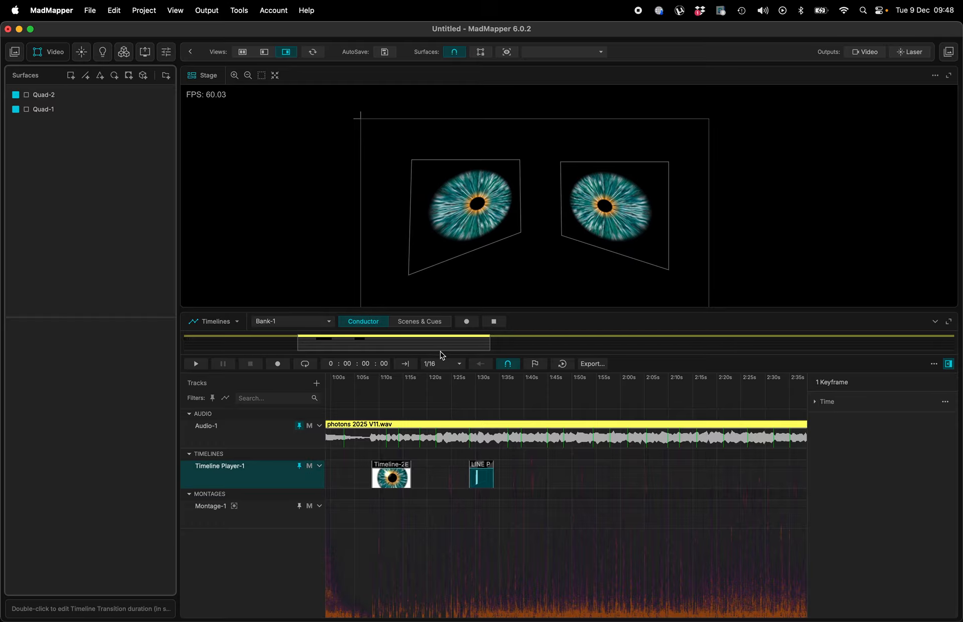
click(431, 324)
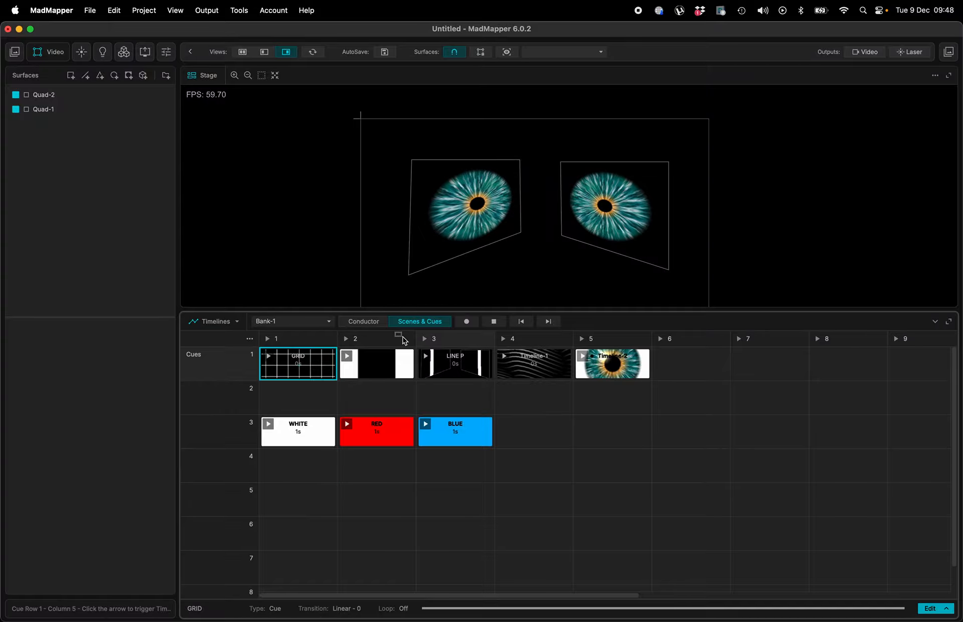
- Return to the Conductor timeline and add a WHITE cue to the timeline player track at about 1:57
click(372, 325)
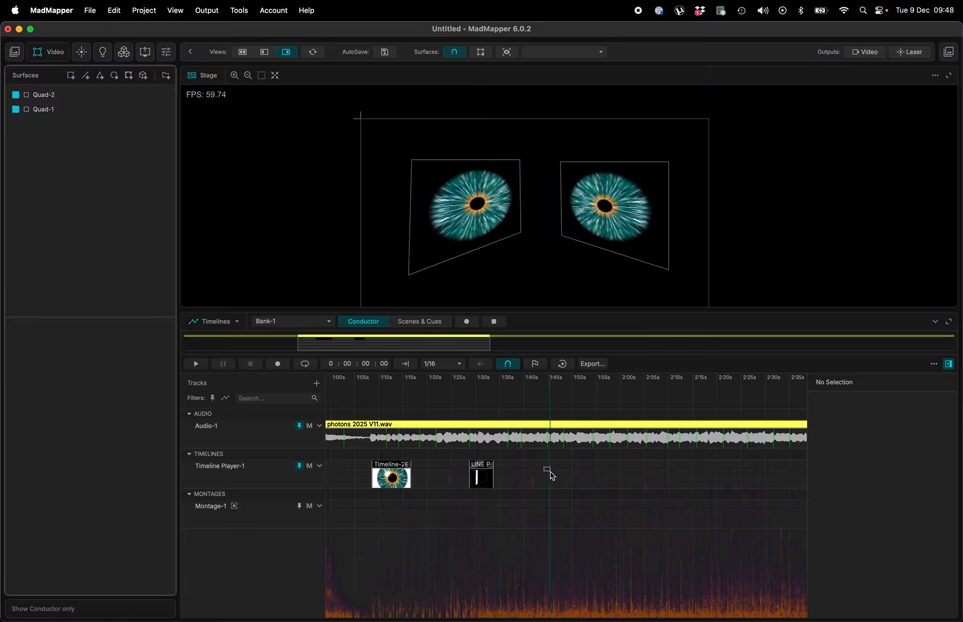
drag(551, 476, 551, 476)
double_click(609, 478)
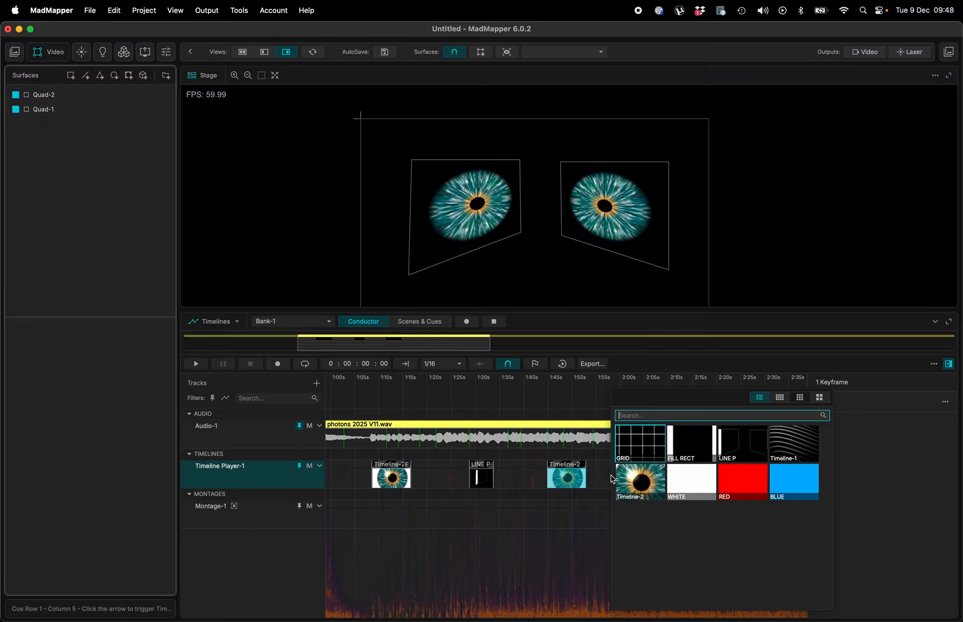
click(704, 487)
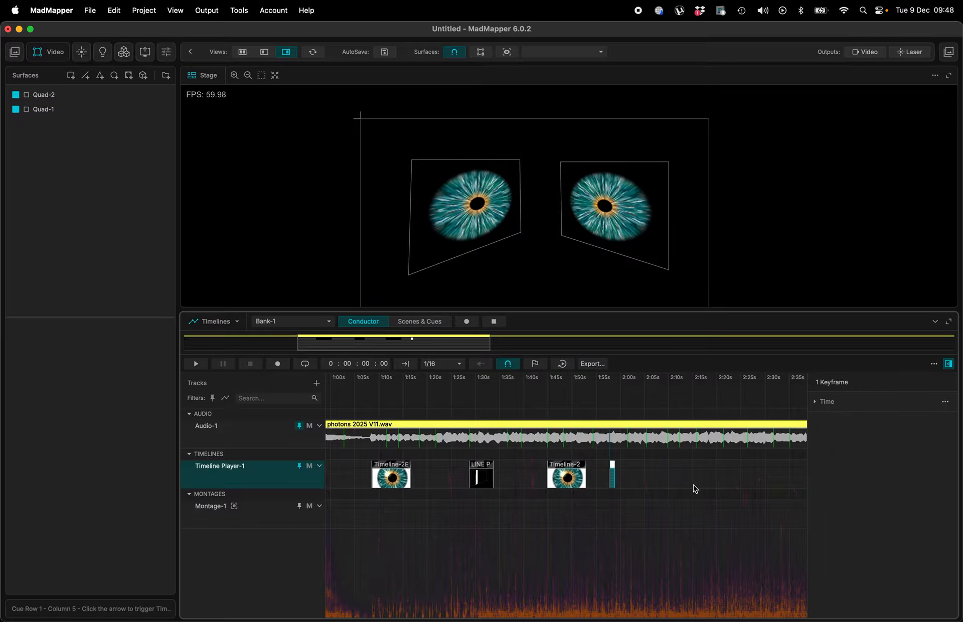
- Zoom the timeline and play the show from the start and from about 1:06 to preview the cues
scroll(614, 468, down, 5)
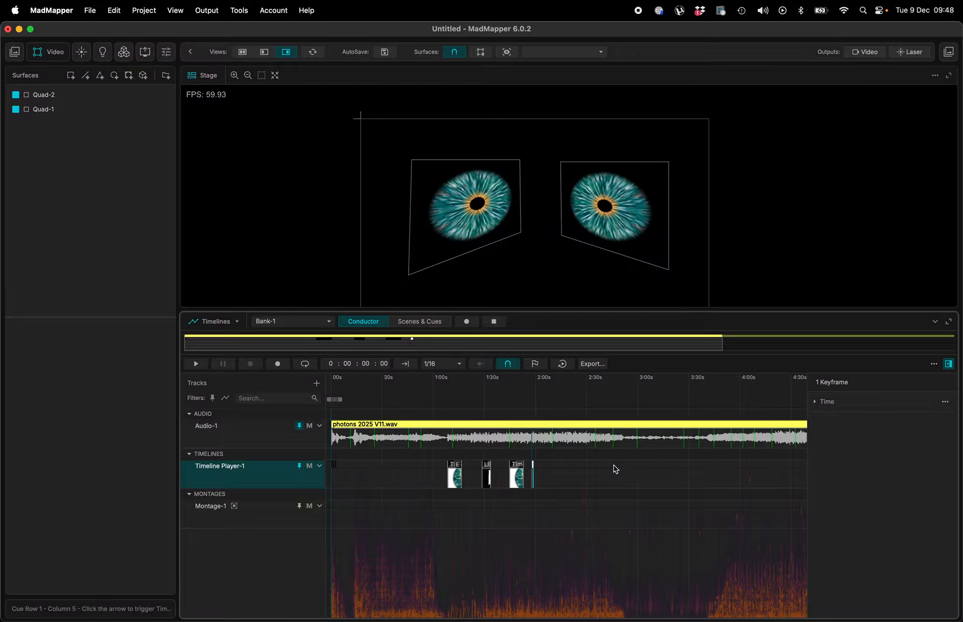
scroll(333, 461, up, 5)
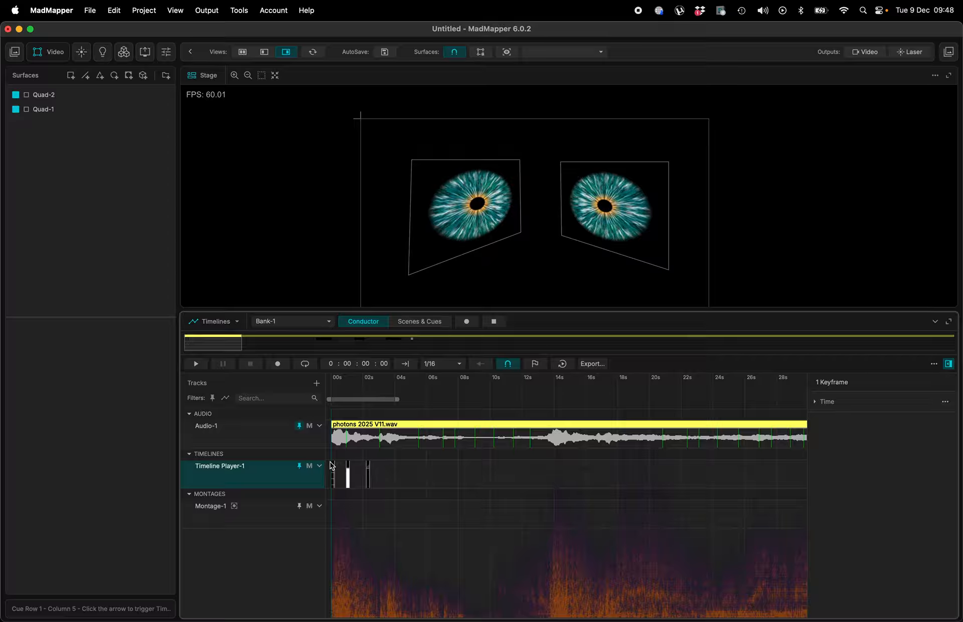
scroll(333, 464, up, 5)
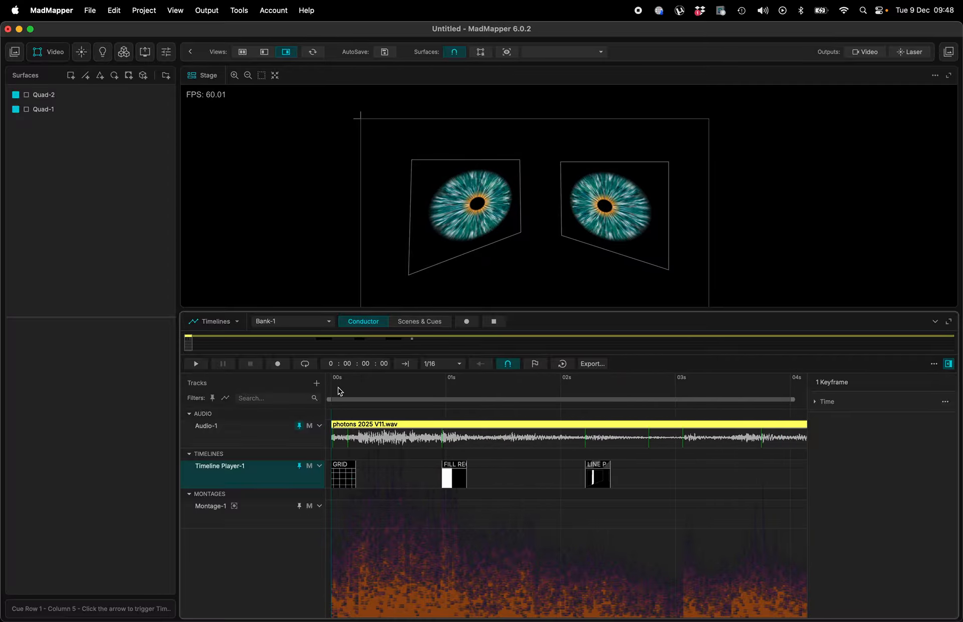
key(space)
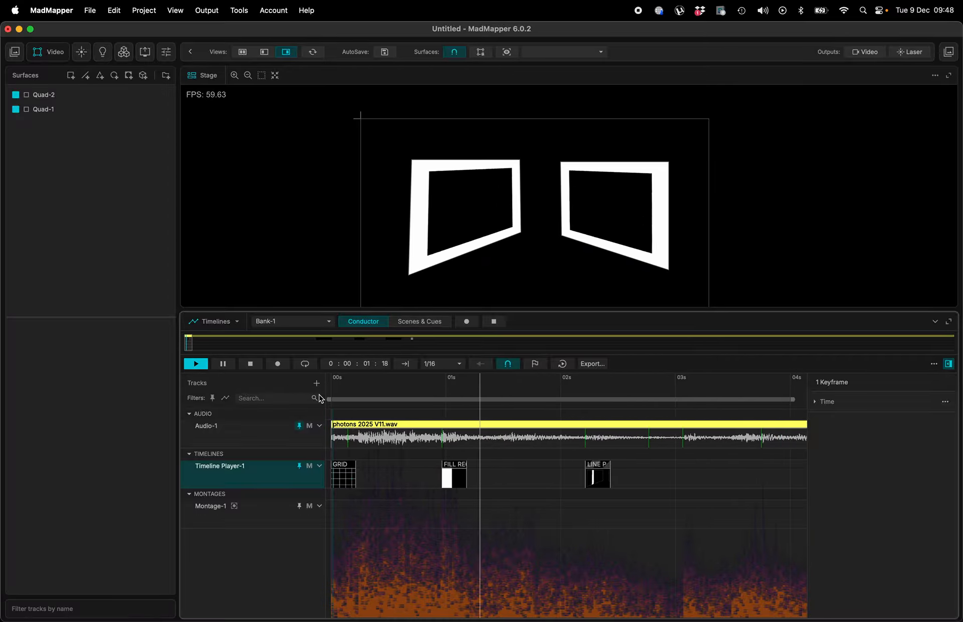
scroll(484, 432, down, 5)
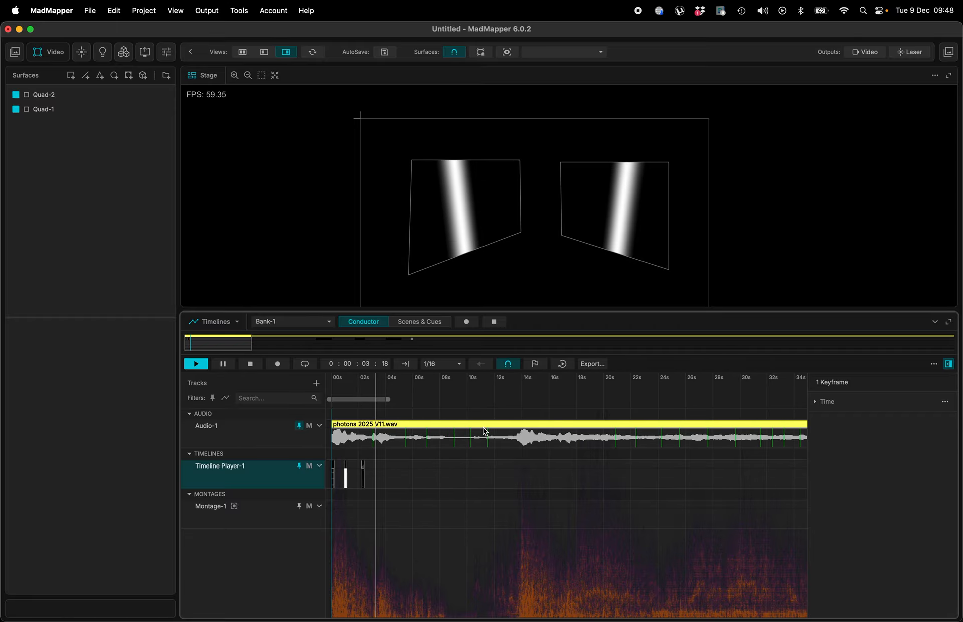
scroll(485, 430, down, 5)
click(486, 401)
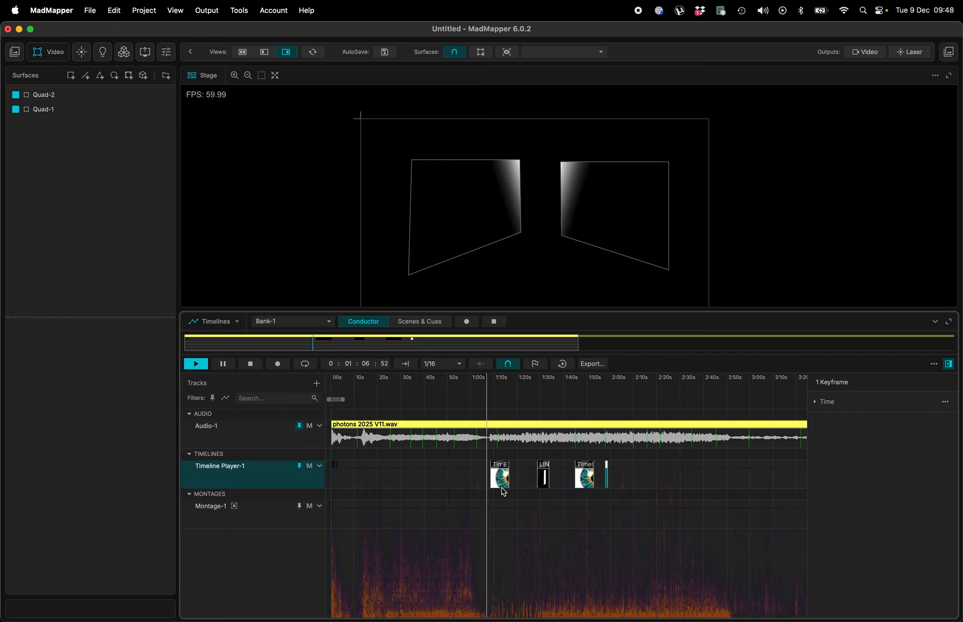
- Move the LINE P cue earlier so it starts at about 1:15, right after the Timeline-2 cue
scroll(503, 491, up, 5)
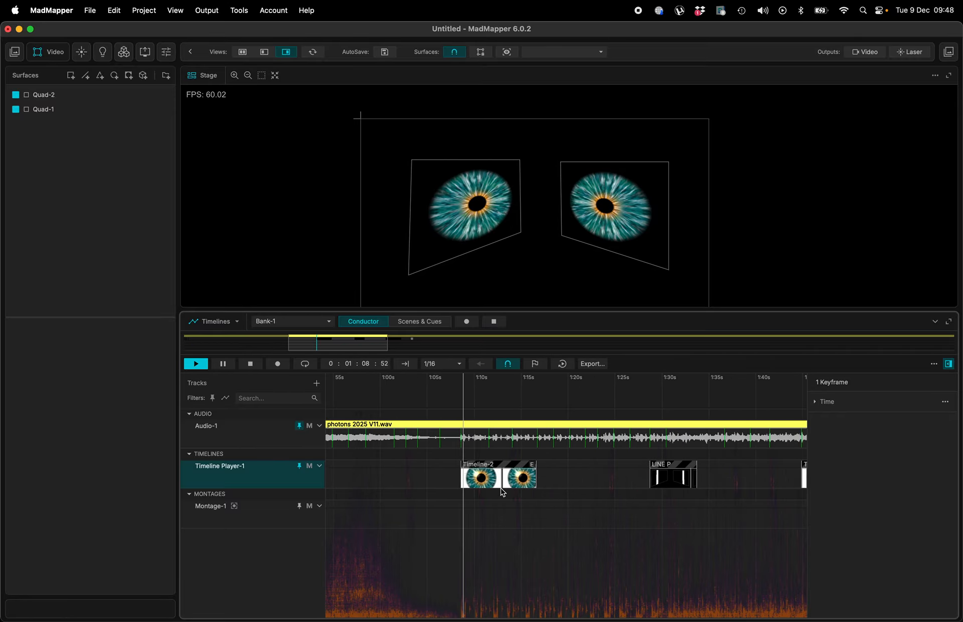
scroll(501, 490, up, 2)
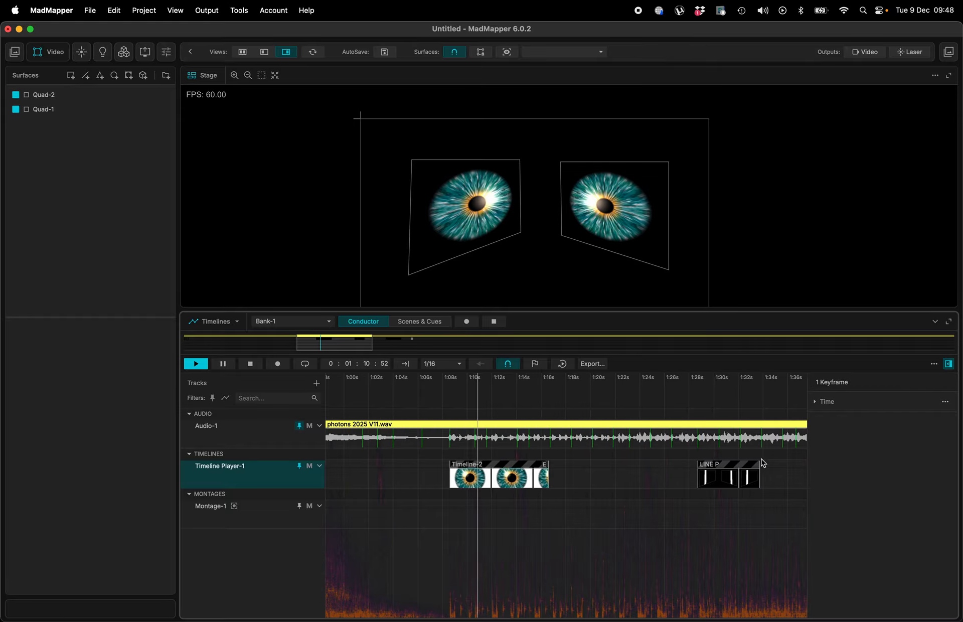
drag(737, 475, 570, 476)
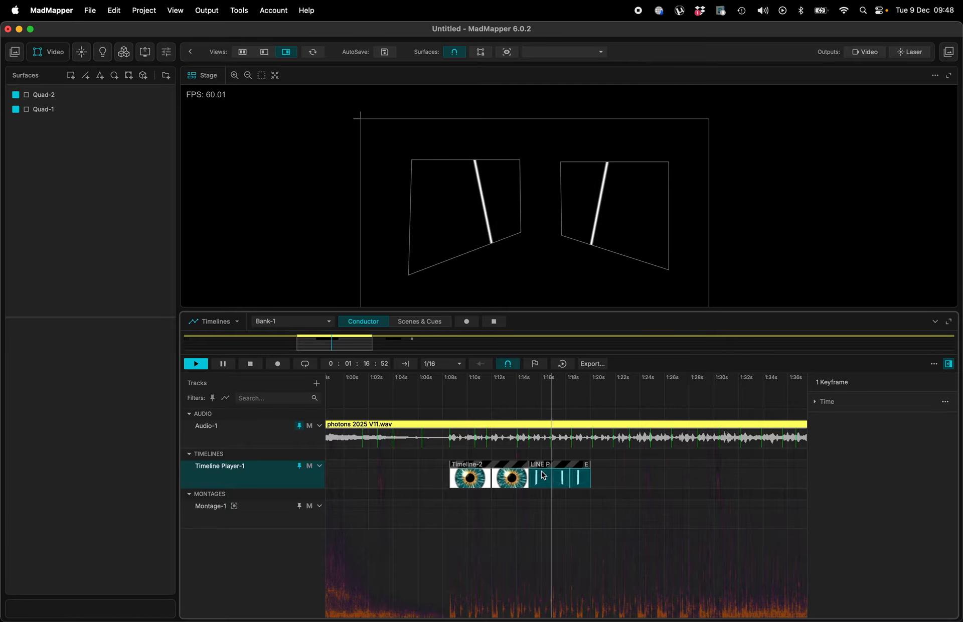
- Place a copy of the Timeline-2 cue at about 1:21, following the LINE P cue
scroll(543, 475, up, 5)
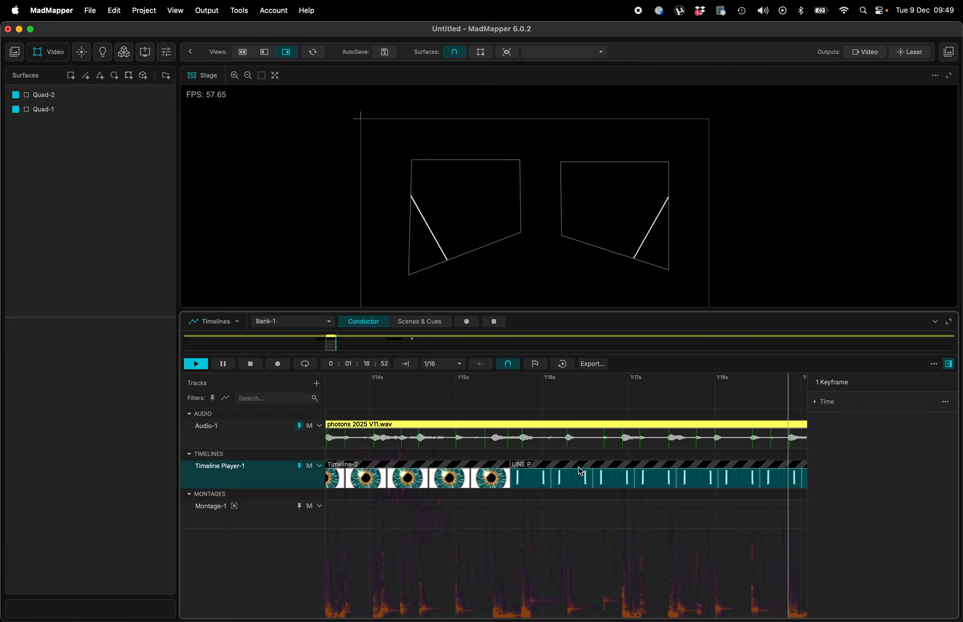
drag(580, 471, 673, 467)
scroll(582, 471, down, 5)
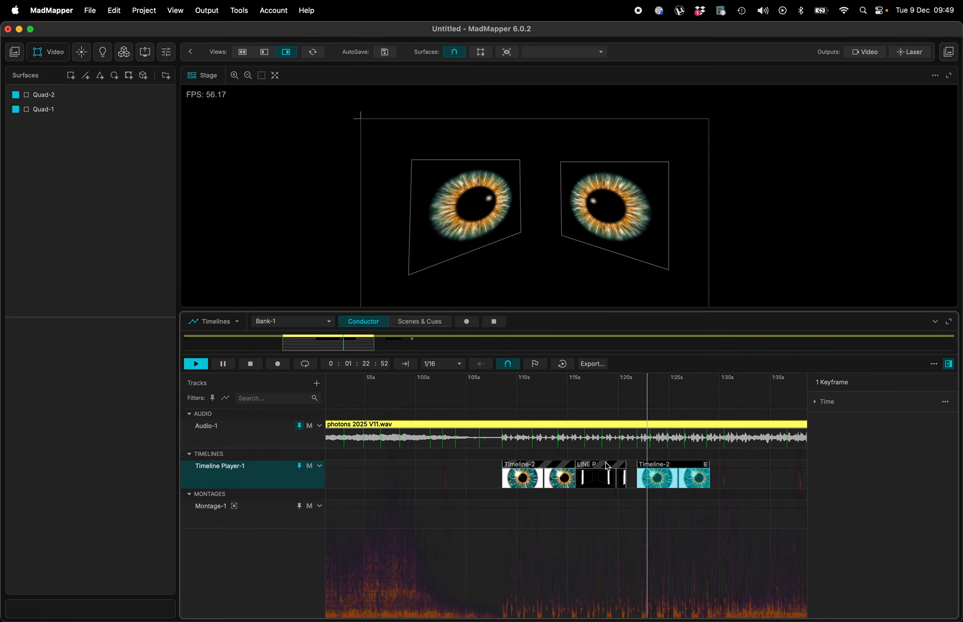
- Duplicate the LINE P cue and place the copy at about 1:29 after the second Timeline-2 cue
drag(607, 466, 754, 470)
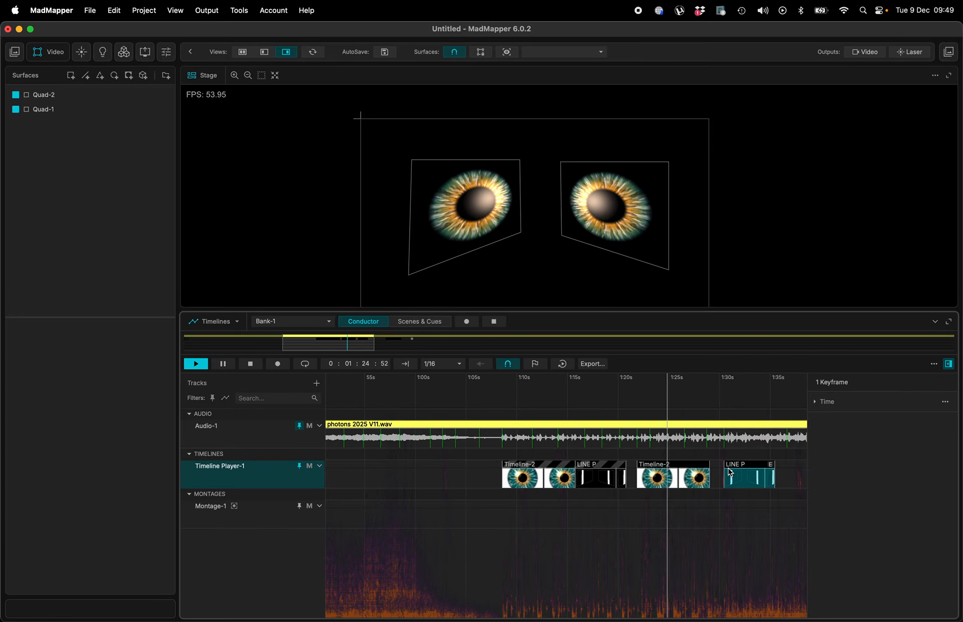
scroll(712, 475, up, 6)
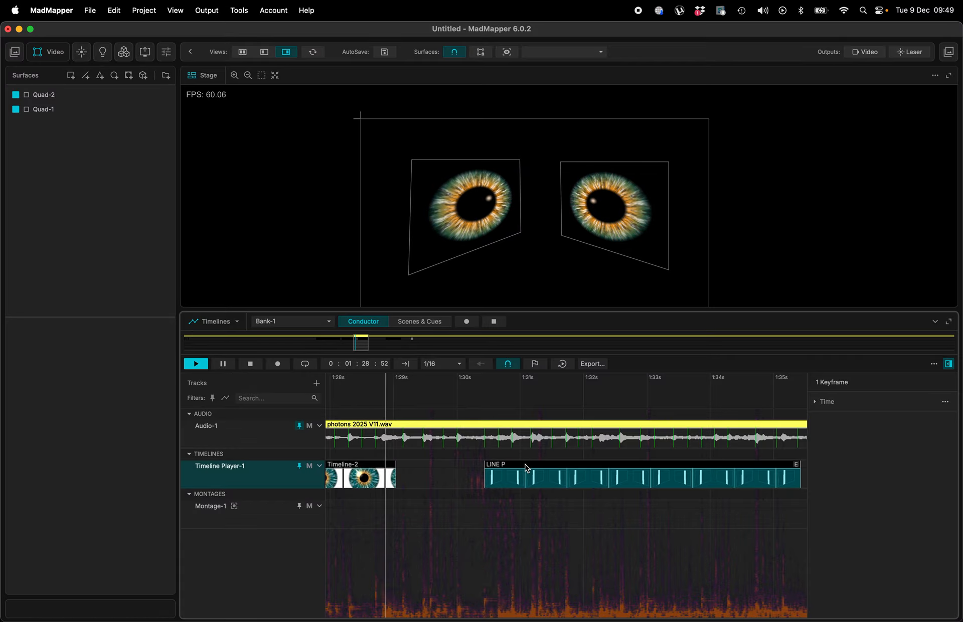
drag(526, 466, 442, 466)
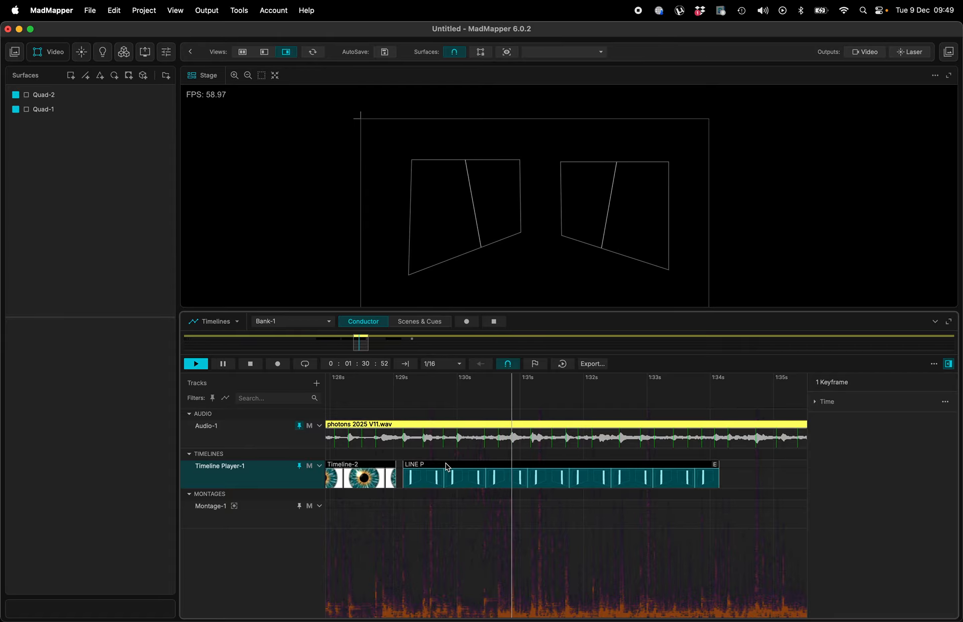
- Nudge the first LINE P cue slightly earlier so it meets the end of the first Timeline-2 cue
scroll(445, 466, down, 5)
scroll(446, 467, down, 6)
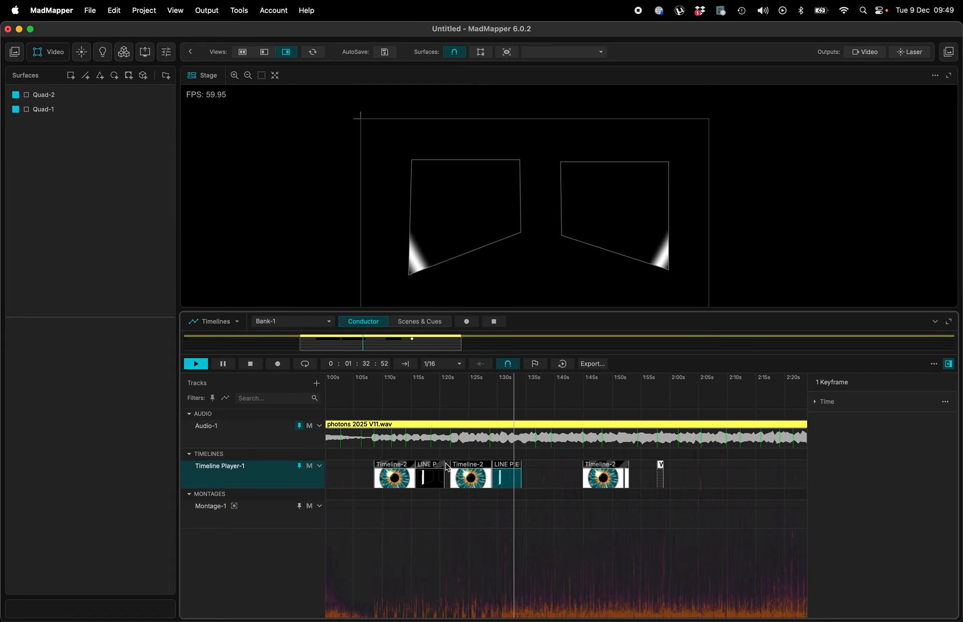
click(374, 406)
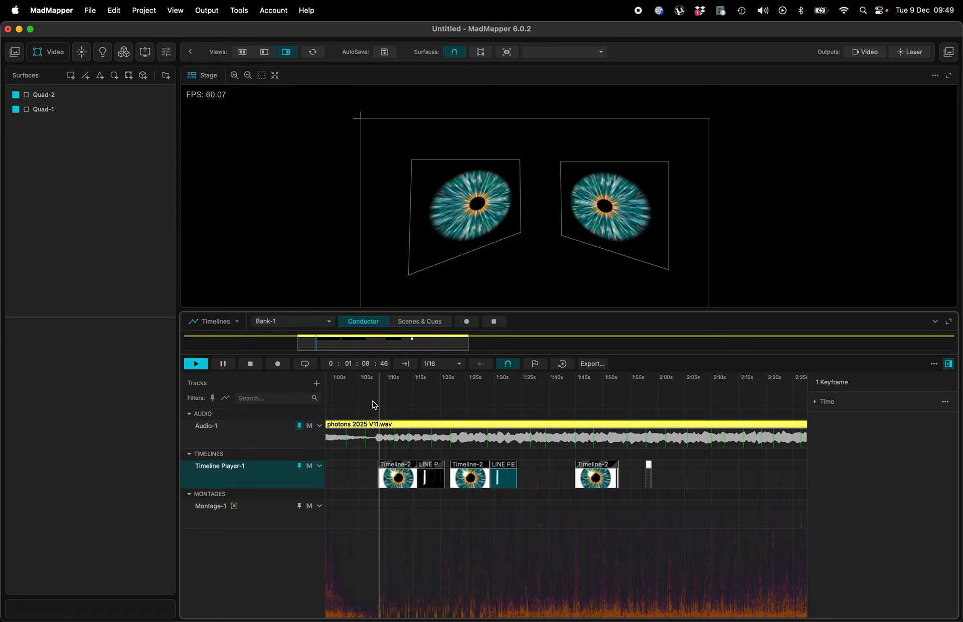
scroll(399, 480, up, 6)
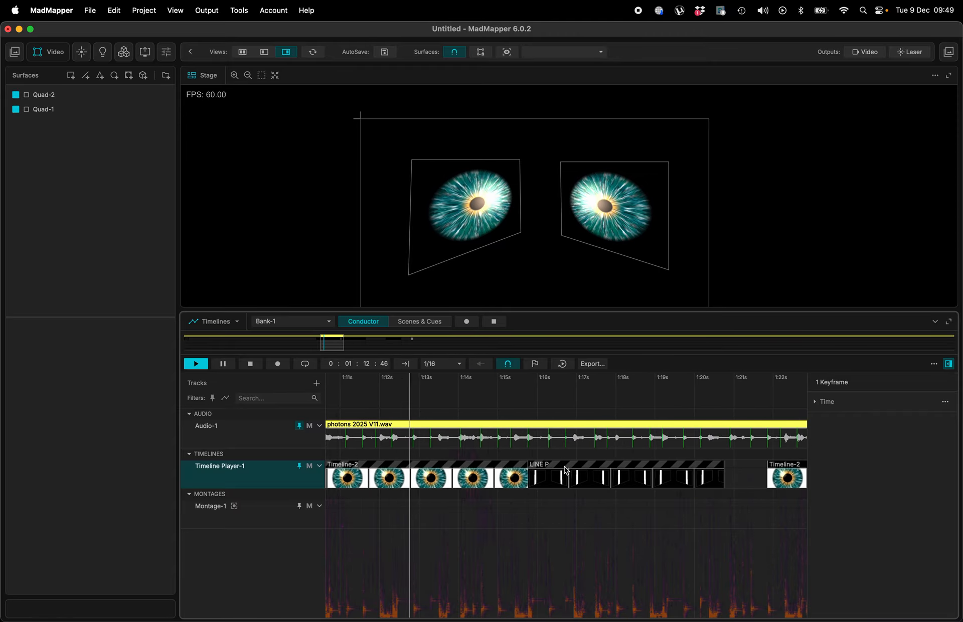
drag(565, 466, 553, 469)
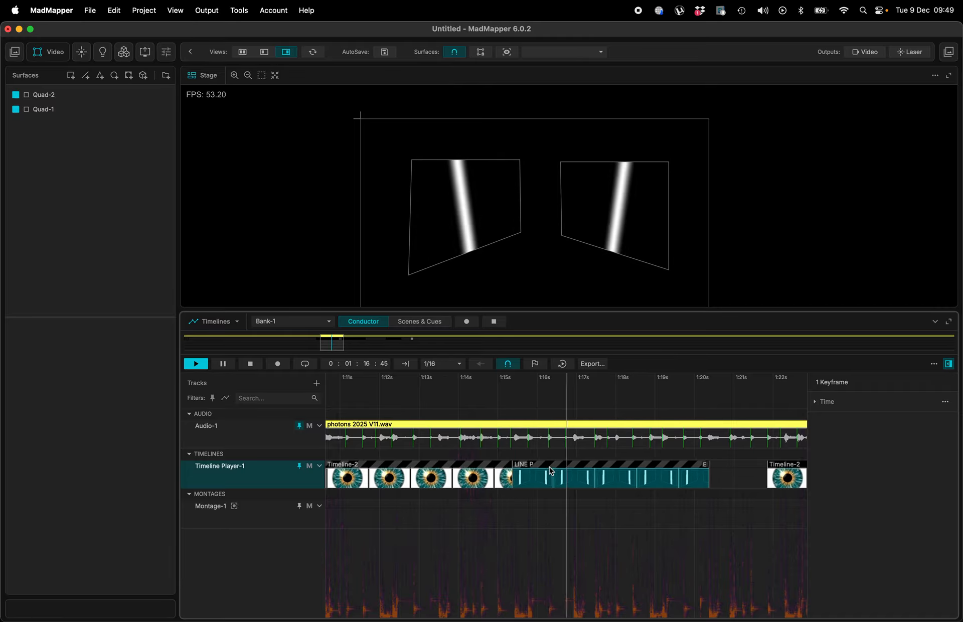
- Nudge the second Timeline-2 cue slightly earlier, to about 1:22
scroll(510, 472, up, 2)
scroll(511, 471, up, 2)
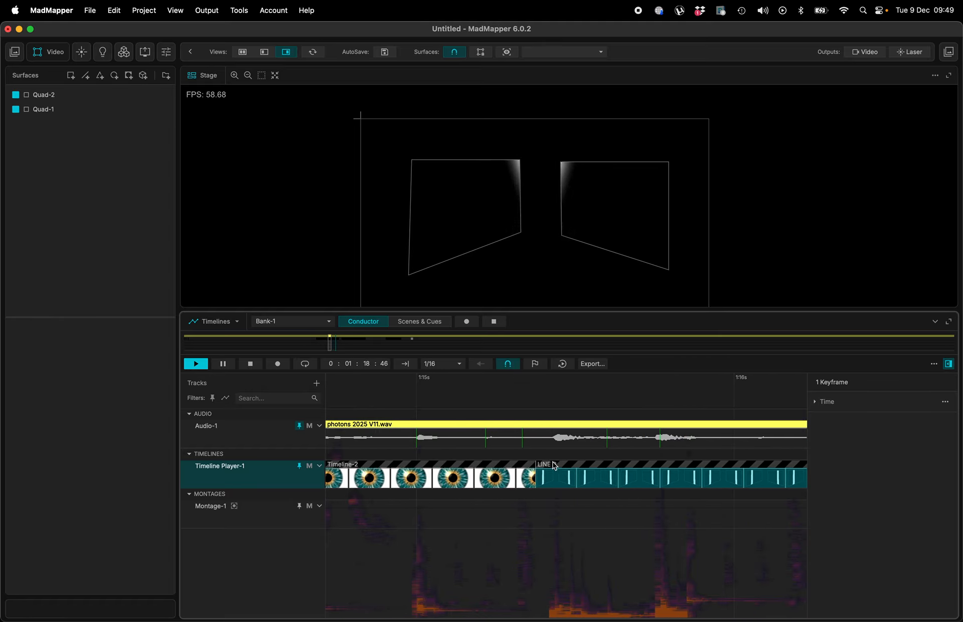
scroll(554, 466, down, 6)
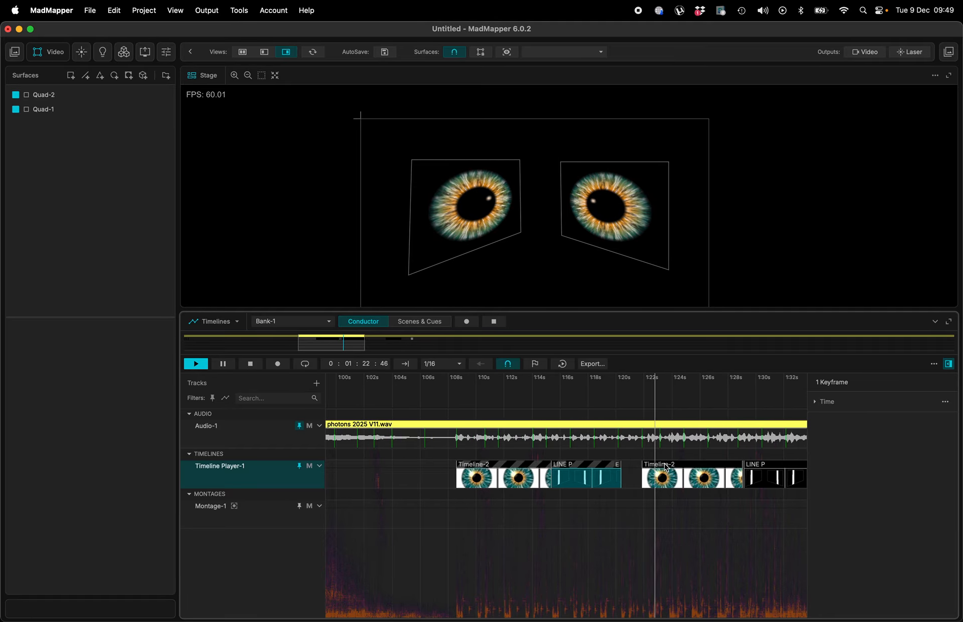
scroll(665, 467, up, 4)
key(space)
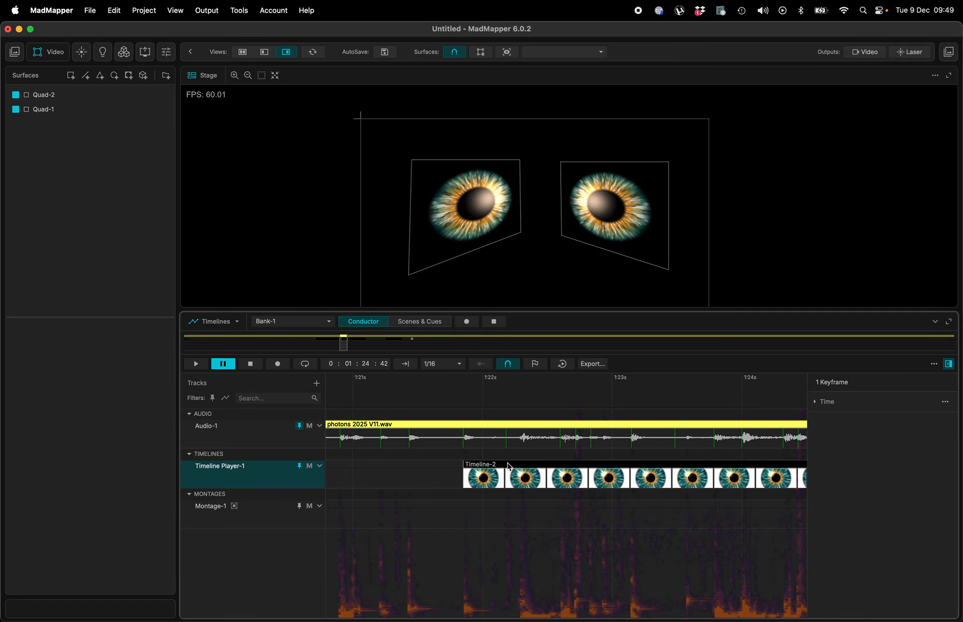
mouse_move(508, 466)
mouse_down()
mouse_move(576, 467)
mouse_move(497, 471)
mouse_up()
- Play the show from about 1:17 to preview the rearranged cues, then pause
scroll(497, 470, down, 4)
click(477, 399)
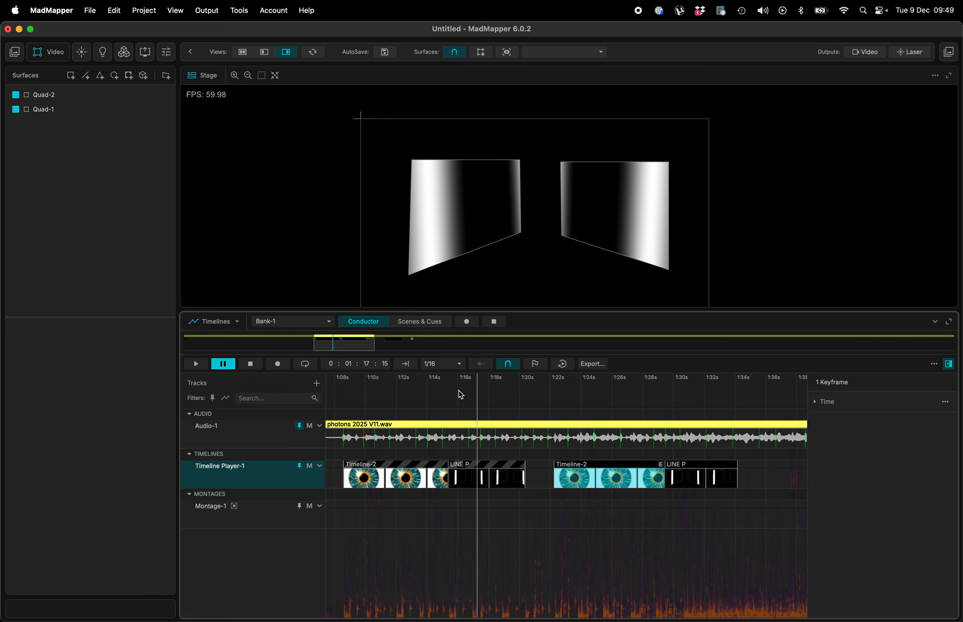
key(space)
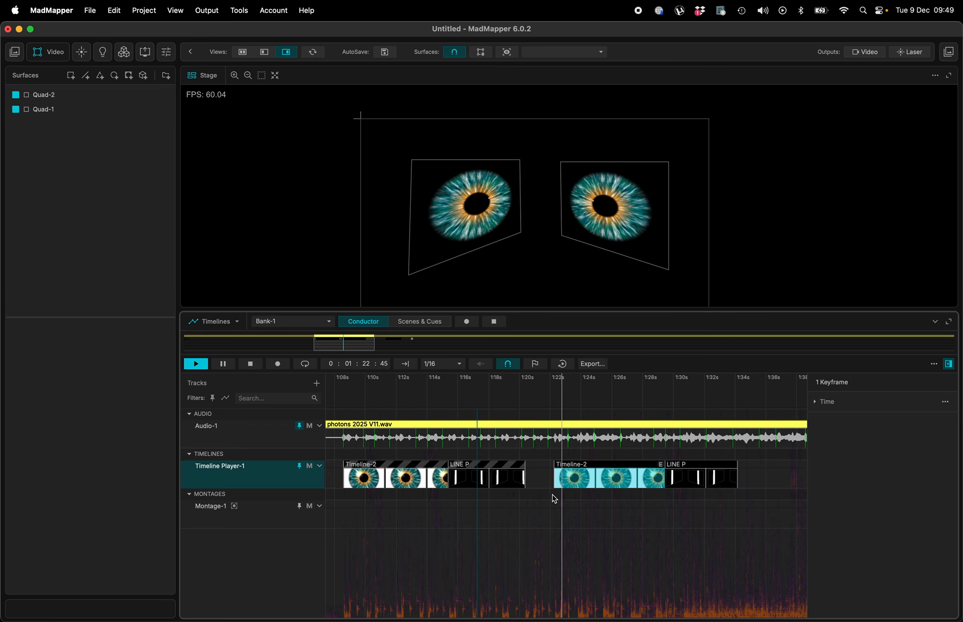
key(space)
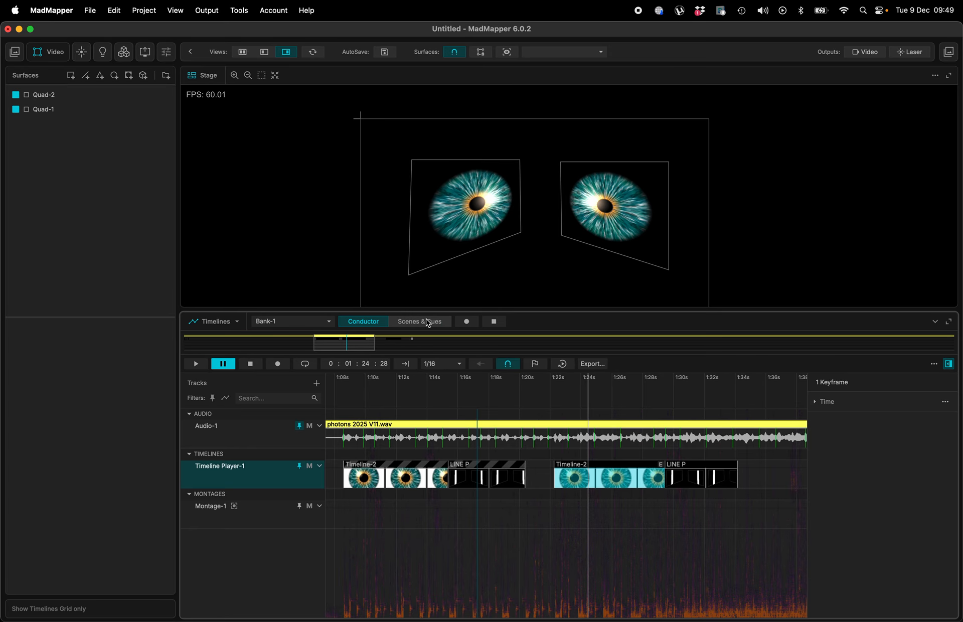
- Switch between Scenes & Cues and the Conductor, then zoom out to review the whole show timeline
click(427, 322)
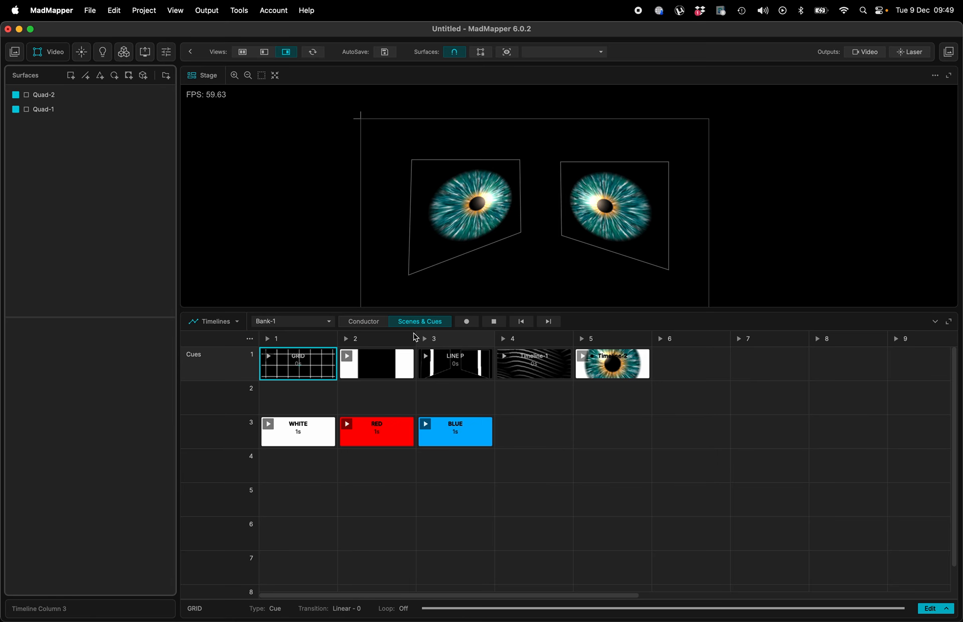
click(356, 323)
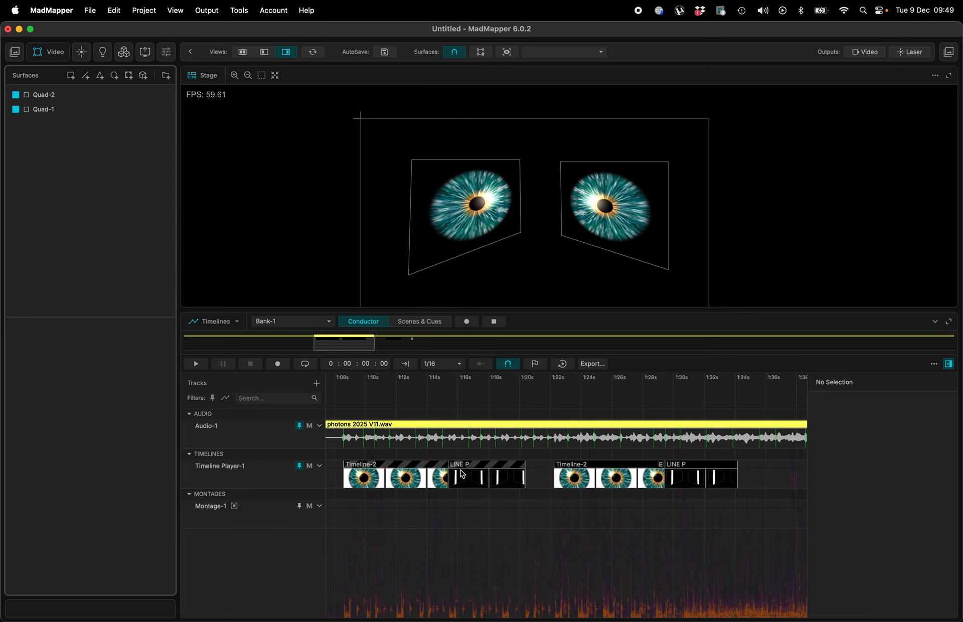
scroll(574, 476, down, 5)
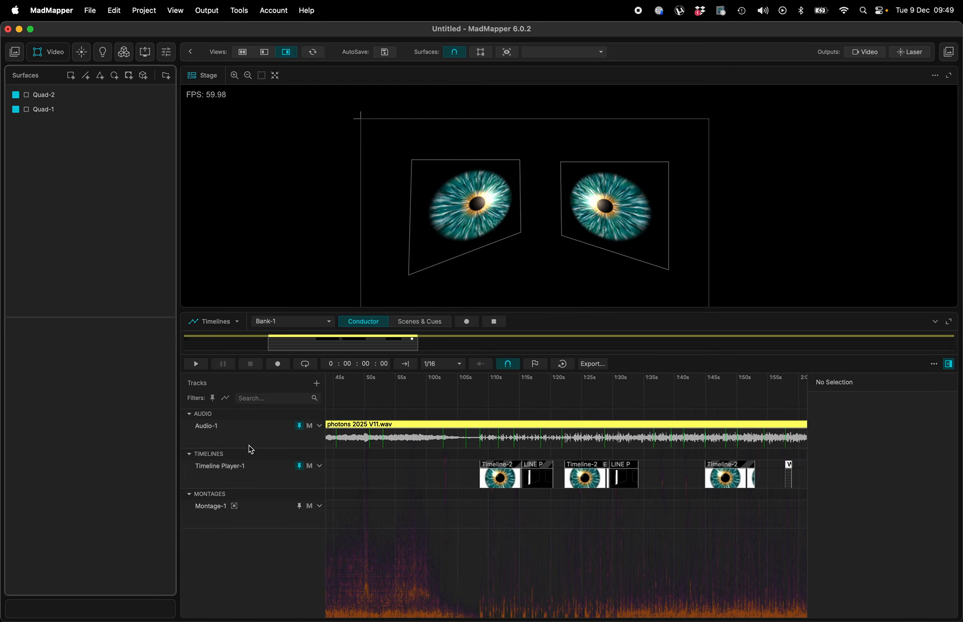
scroll(597, 471, down, 4)
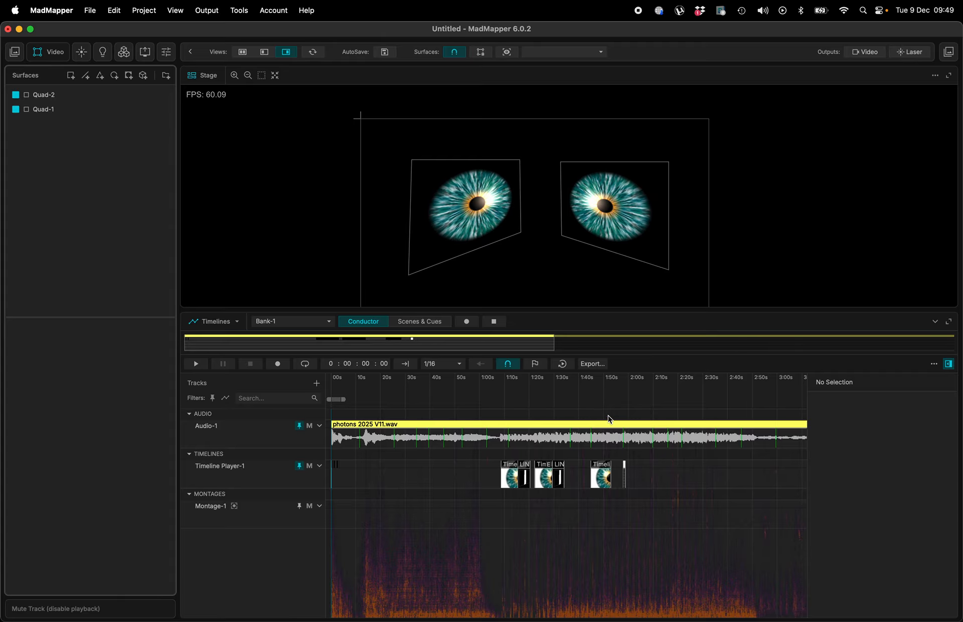
scroll(576, 423, right, 8)
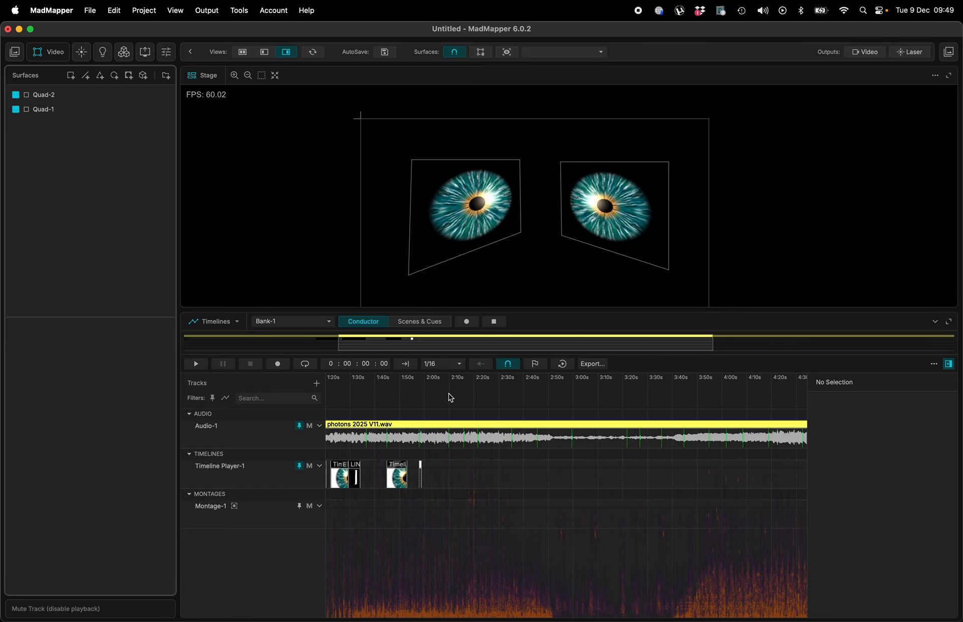
- Create a new empty cue in row 3, column 4 of Scenes & Cues and open its timeline editor
click(419, 322)
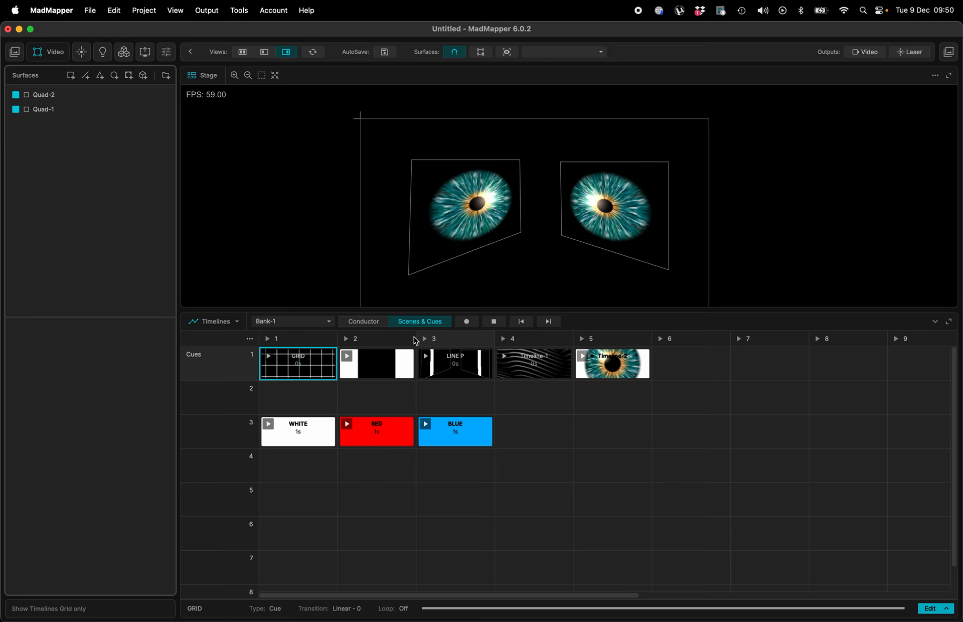
click(533, 431)
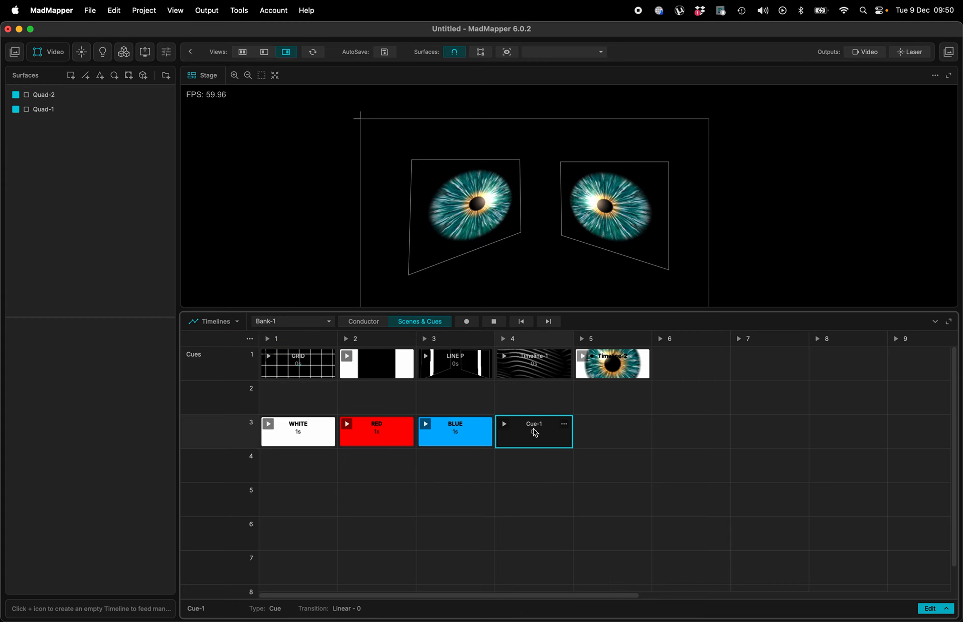
click(400, 599)
click(556, 533)
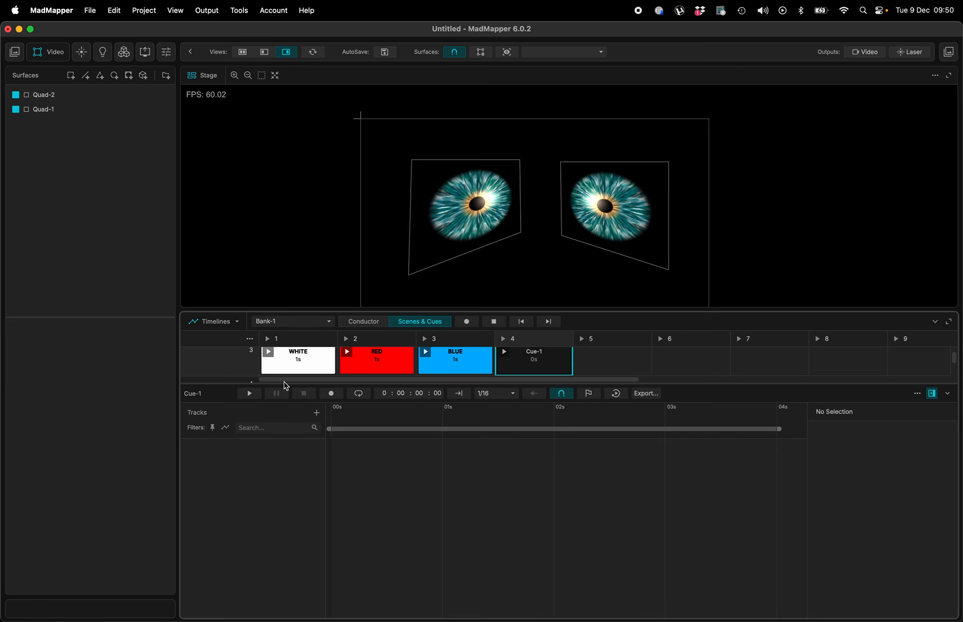
- Select both quad surfaces, arm recording in the cue timeline and keyframe the Eye media at 0 s
click(92, 98)
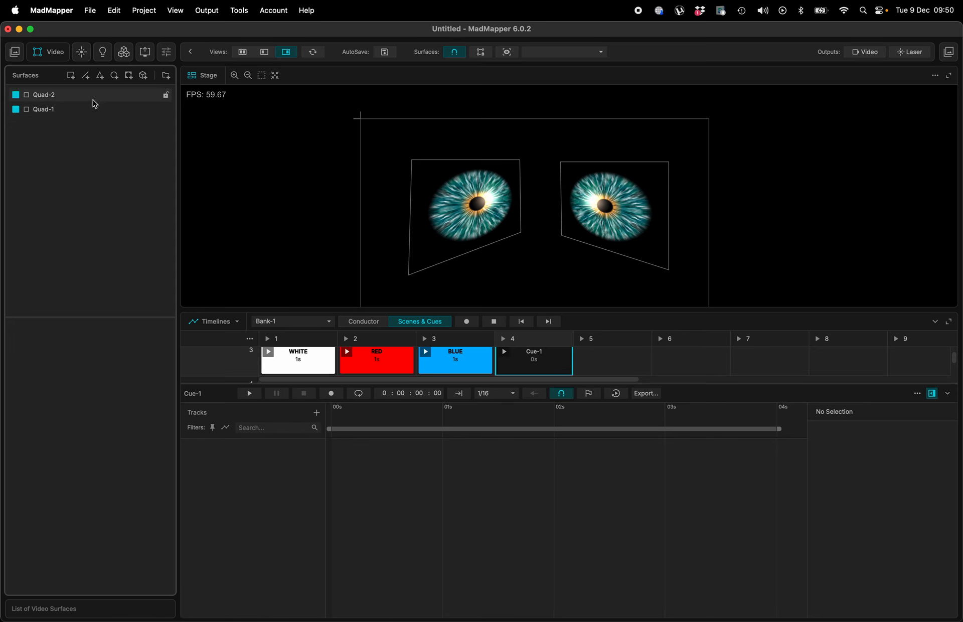
shift+click(90, 109)
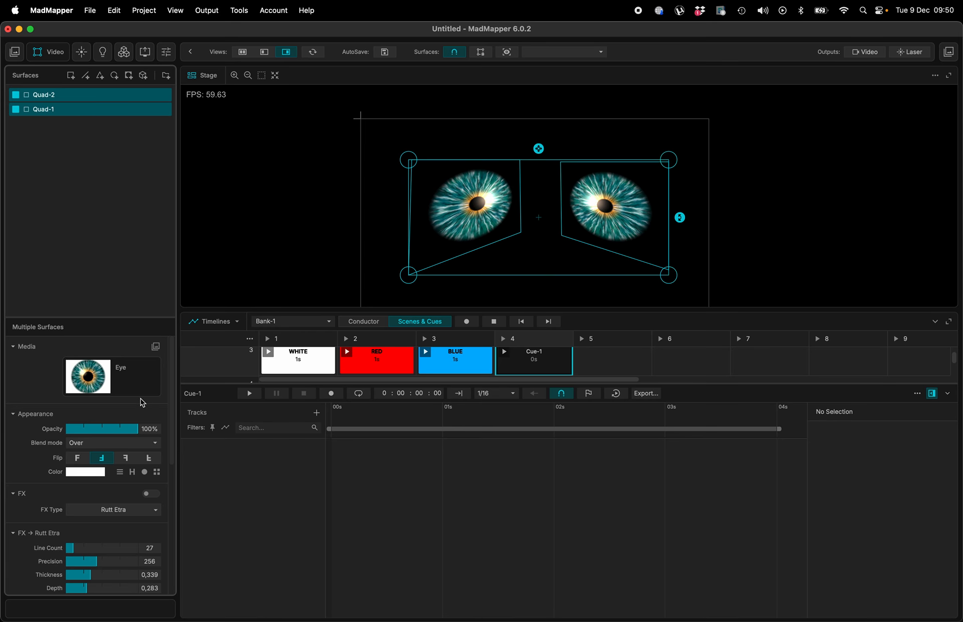
key(space)
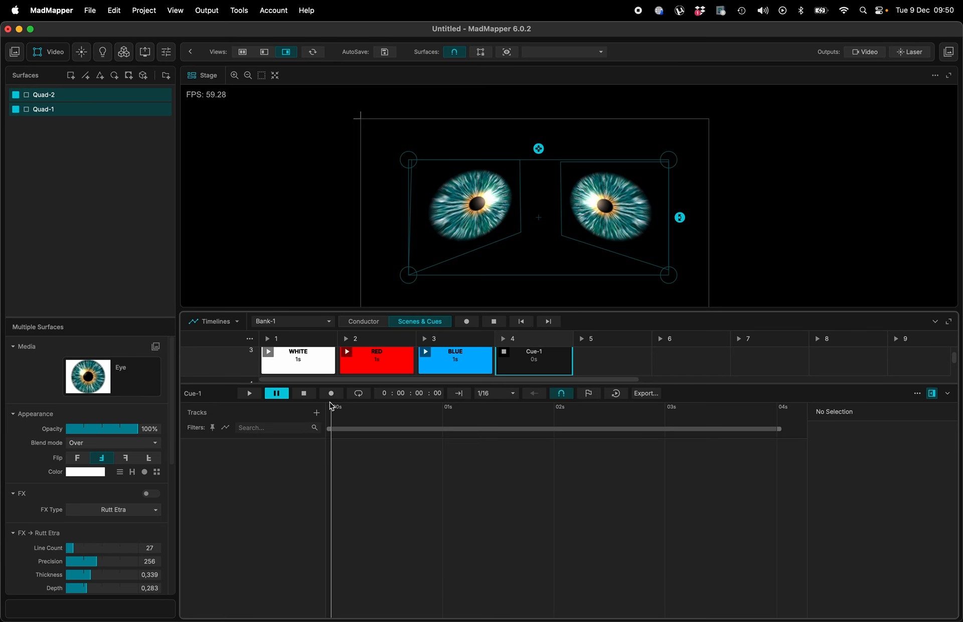
click(331, 393)
click(88, 376)
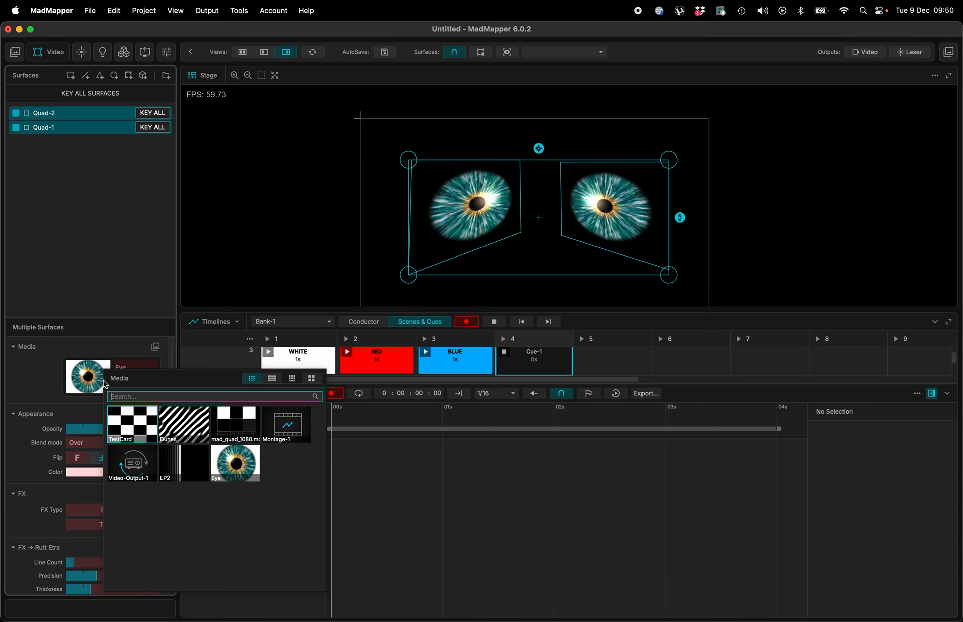
click(127, 366)
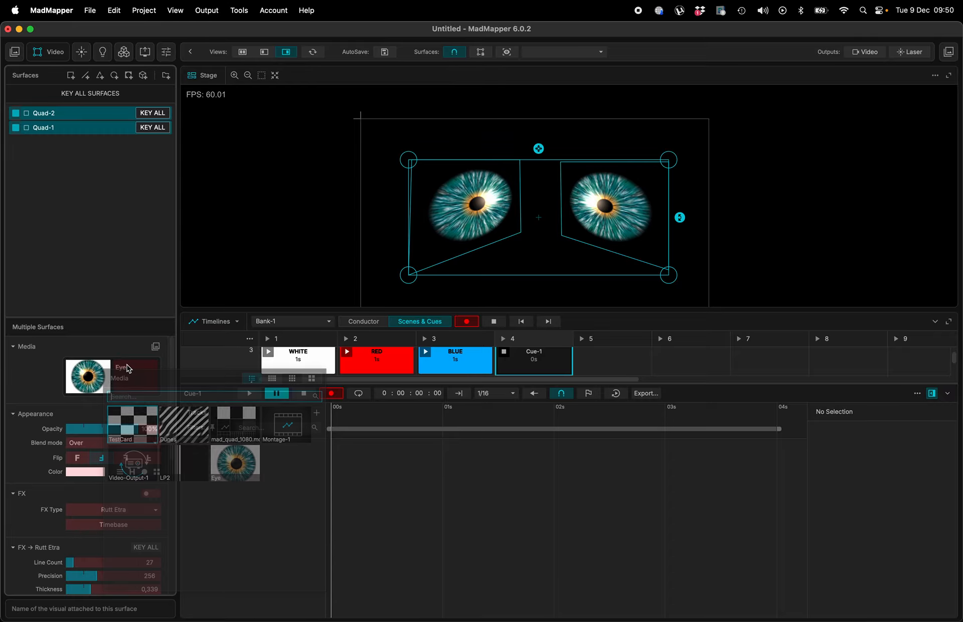
click(128, 367)
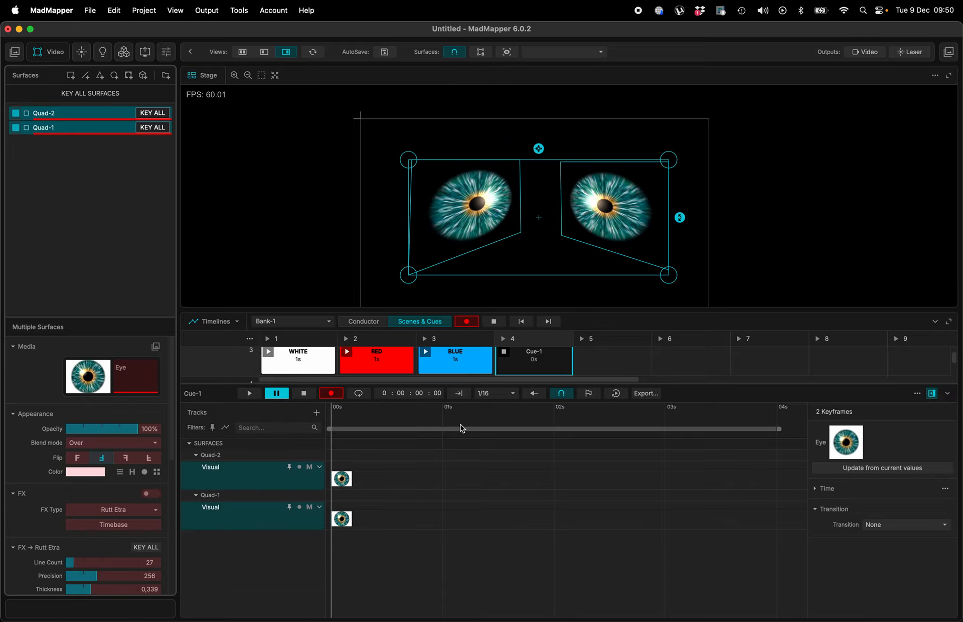
- Move the playhead to 1 s and keyframe the LP2 media on both surfaces
click(444, 422)
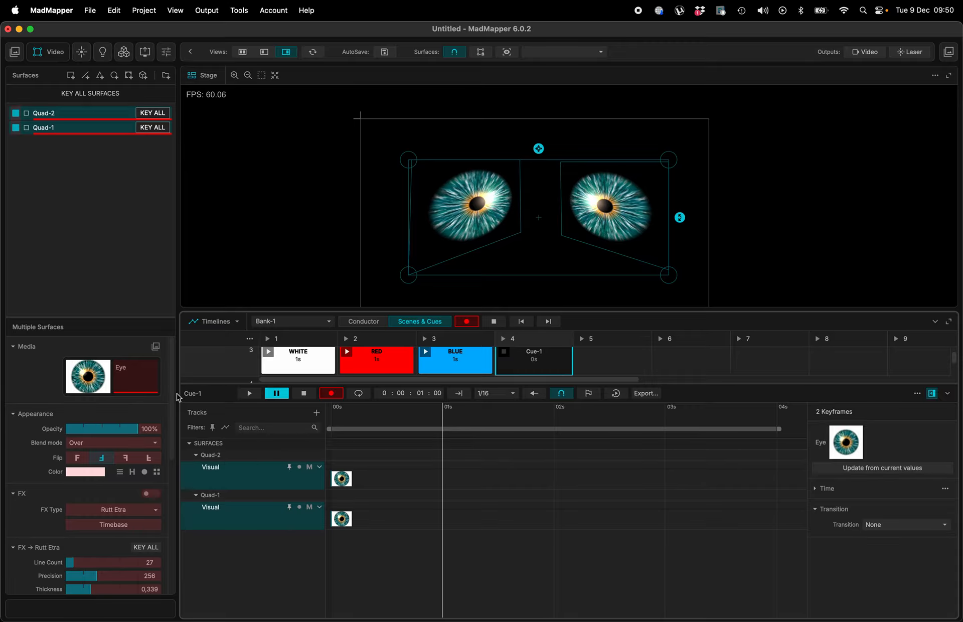
click(89, 381)
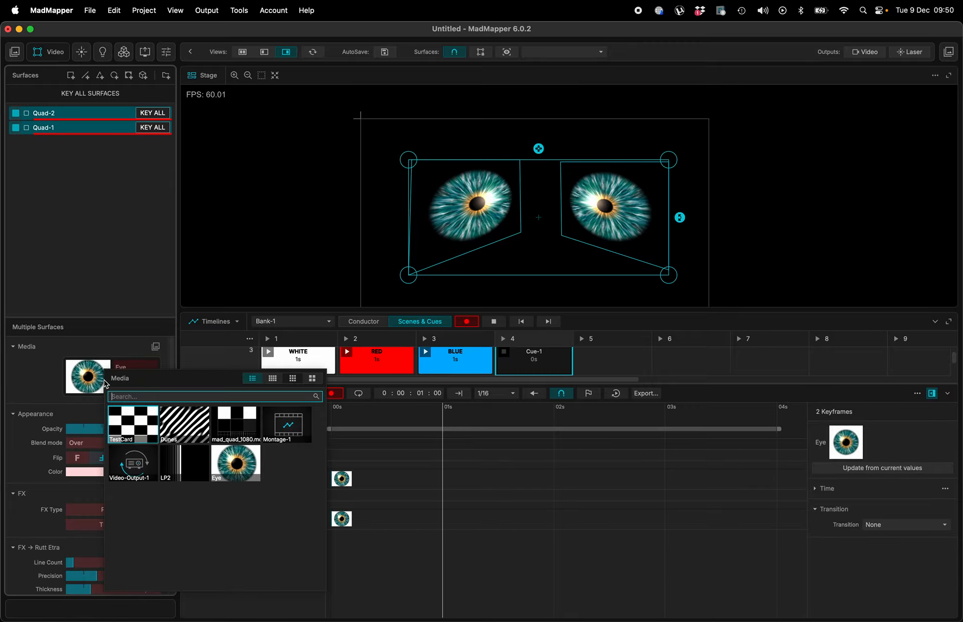
click(184, 470)
- Move the playhead to 2 s and keyframe the mad_quad_1080.mov media on both surfaces
click(554, 421)
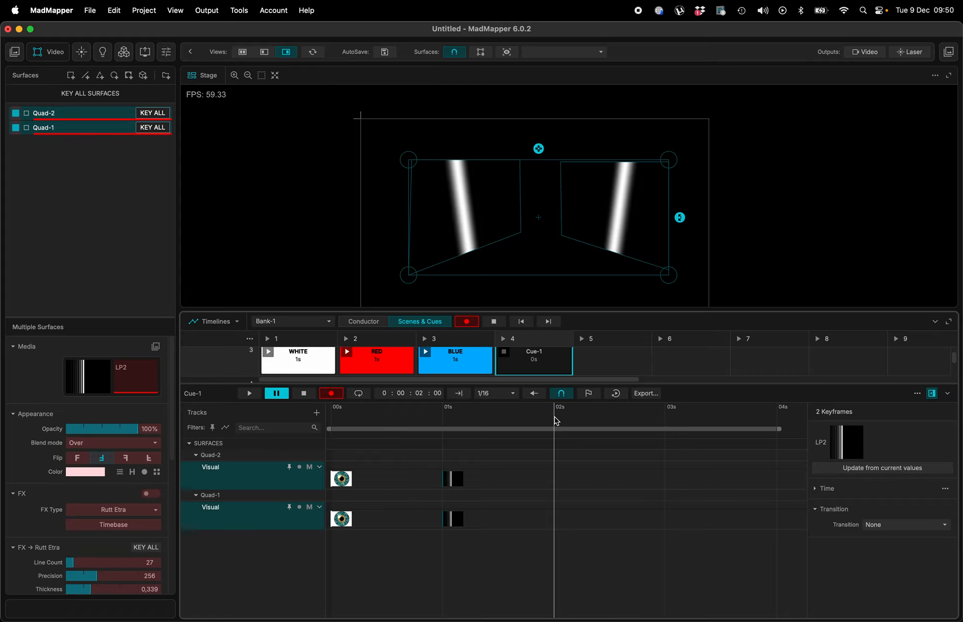
click(69, 383)
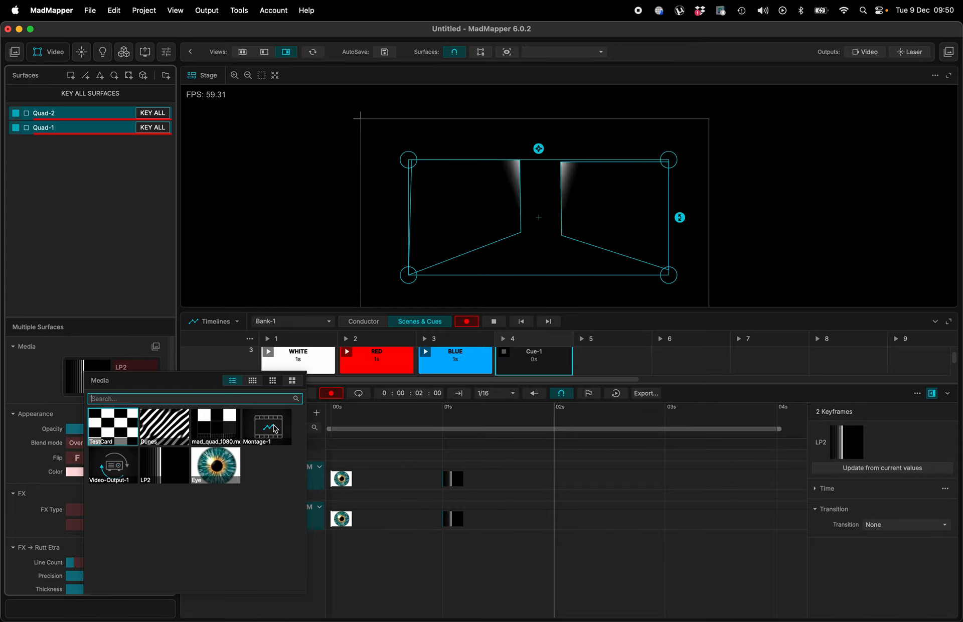
click(232, 430)
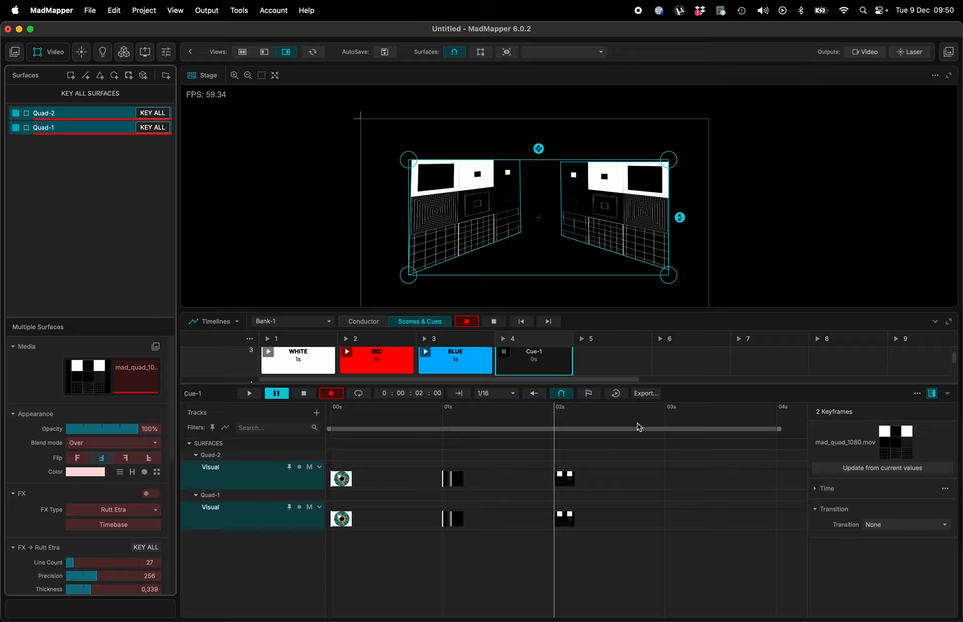
- Paste copies of the Eye and LP2 media keyframes at 3 s and 4 s on both Visual tracks
click(386, 470)
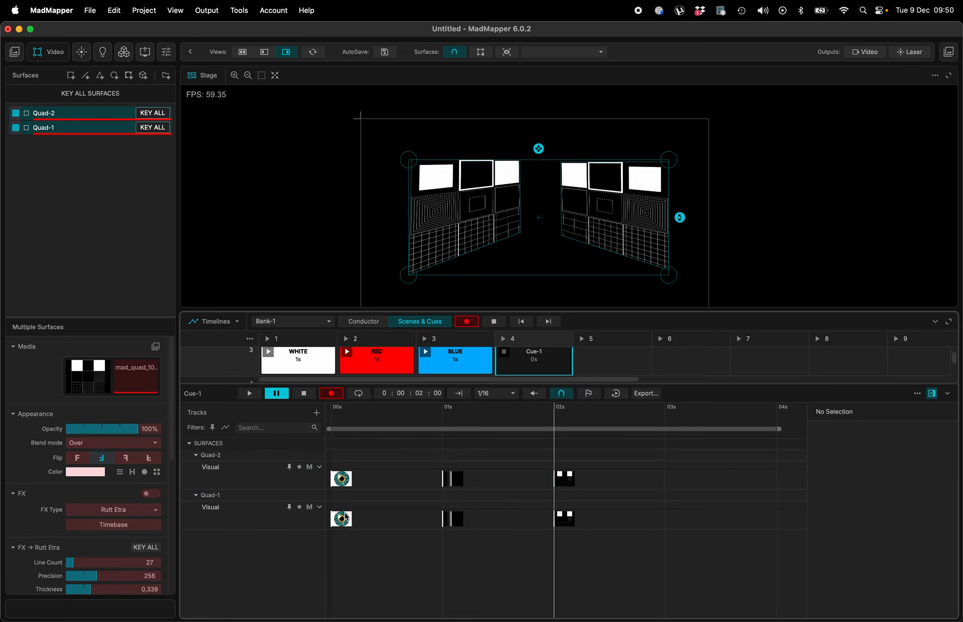
click(456, 477)
click(663, 492)
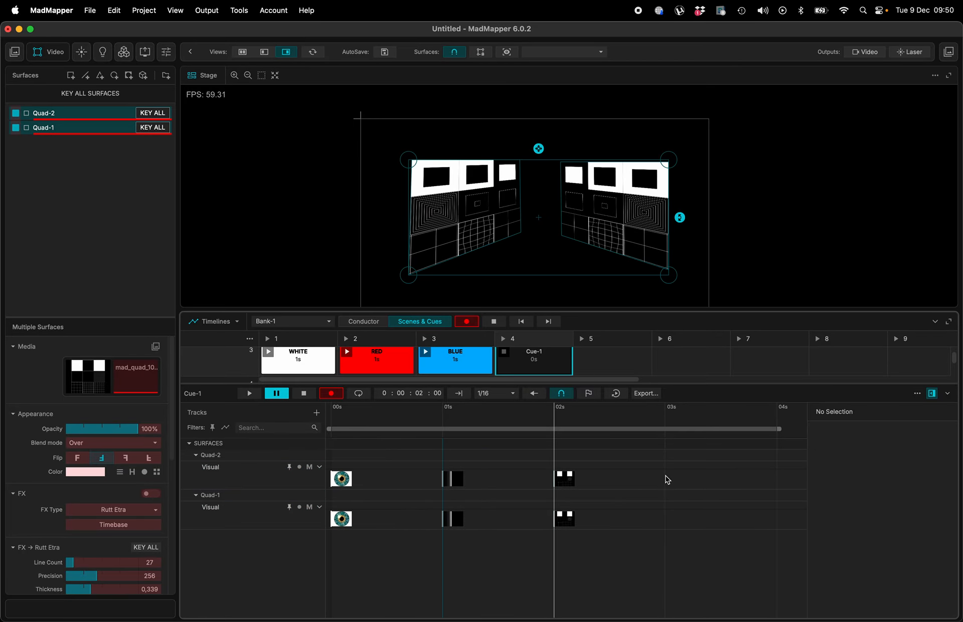
key(super+v)
scroll(589, 470, down, 5)
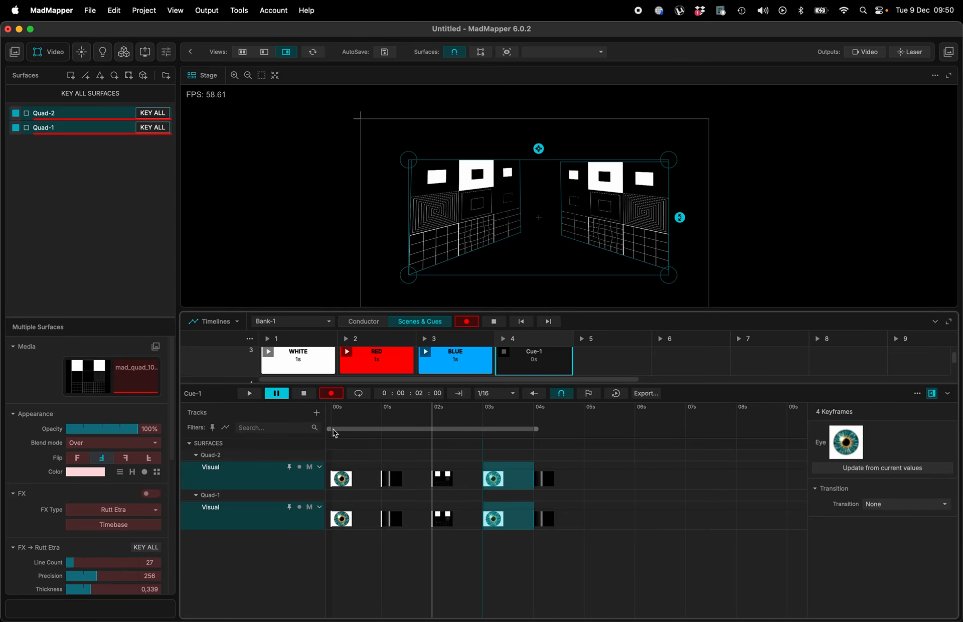
- Turn off recording and move the last LP2 keyframes back to about 3 s on both Visual tracks
key(super+r)
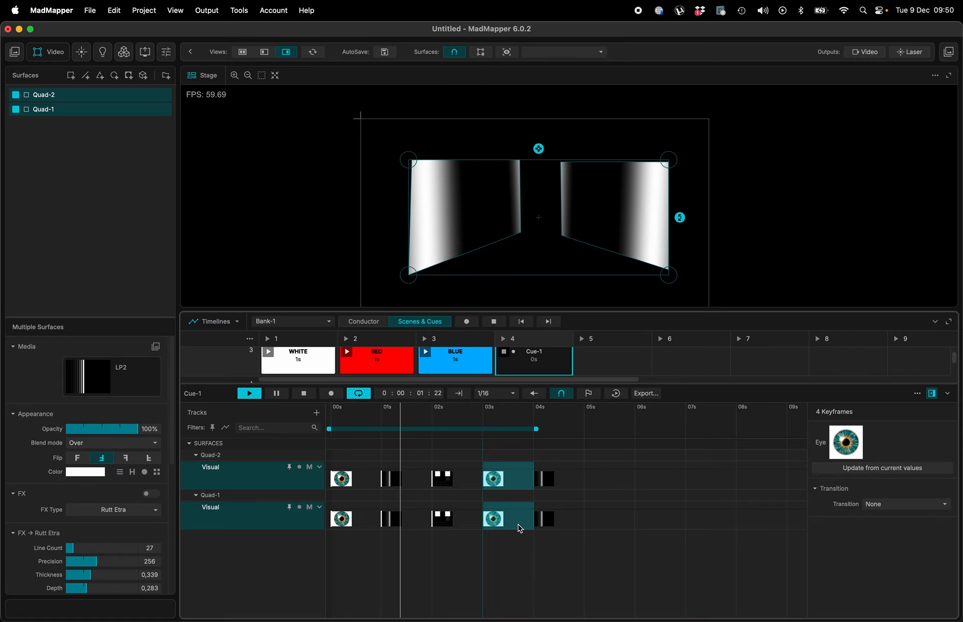
click(547, 539)
drag(553, 517, 495, 483)
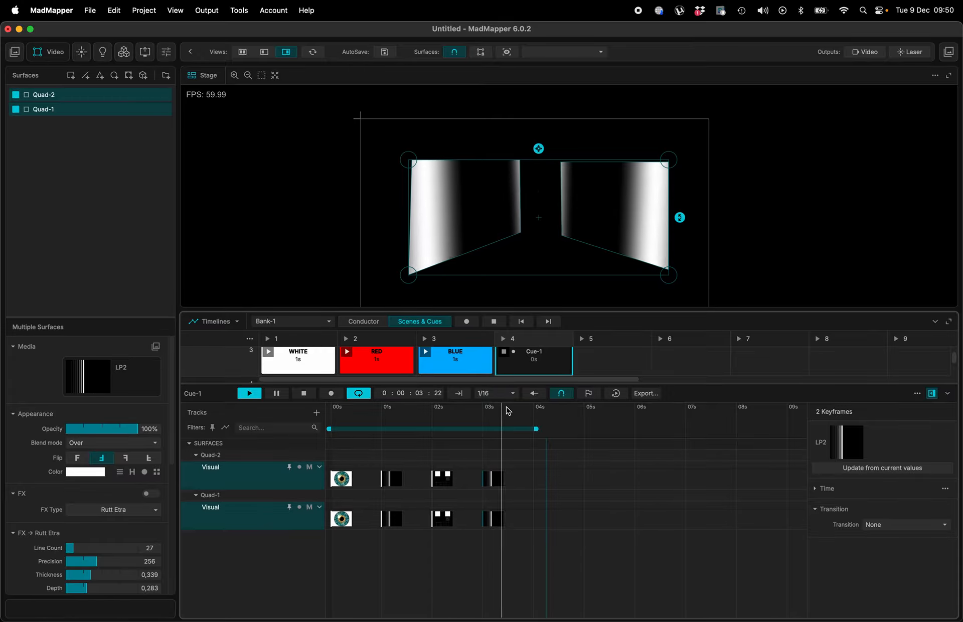
- Re-arm recording and key the surfaces' opacity at 38%
key(k)
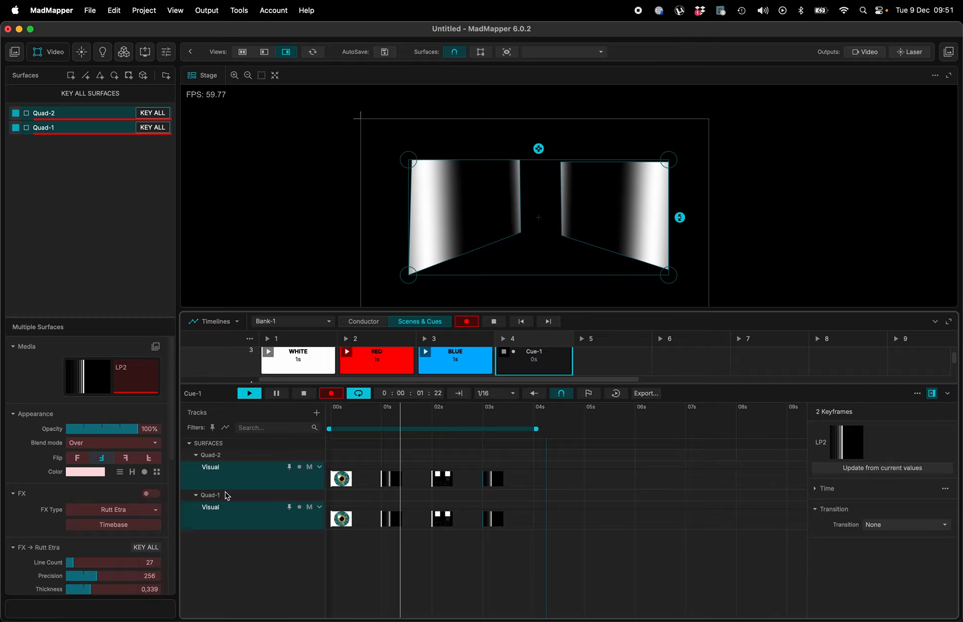
click(93, 429)
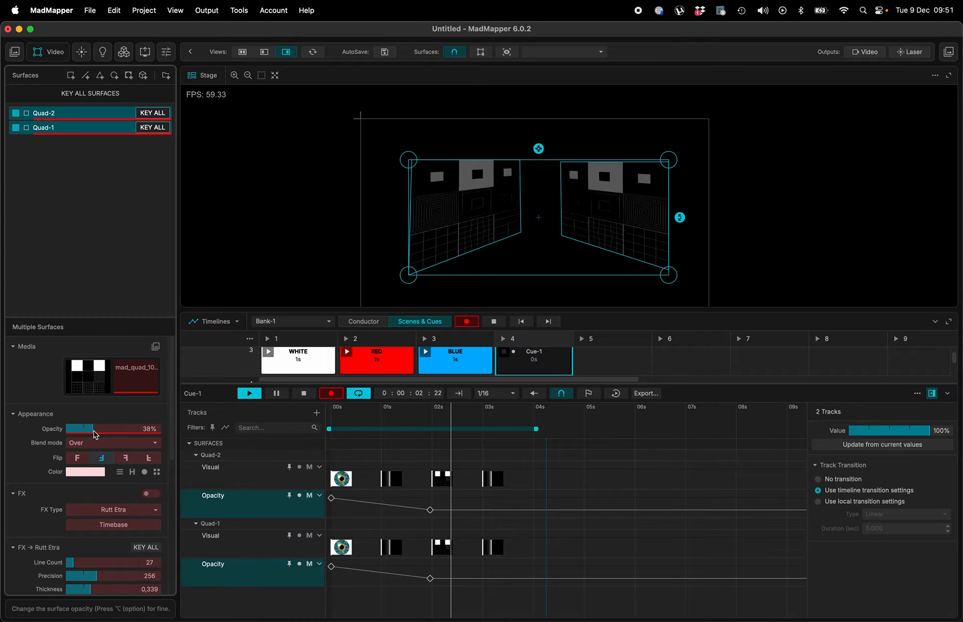
- Shape Quad-1's opacity into a dip at about 1 s rising back at 2 s
drag(430, 578, 385, 602)
double_click(435, 574)
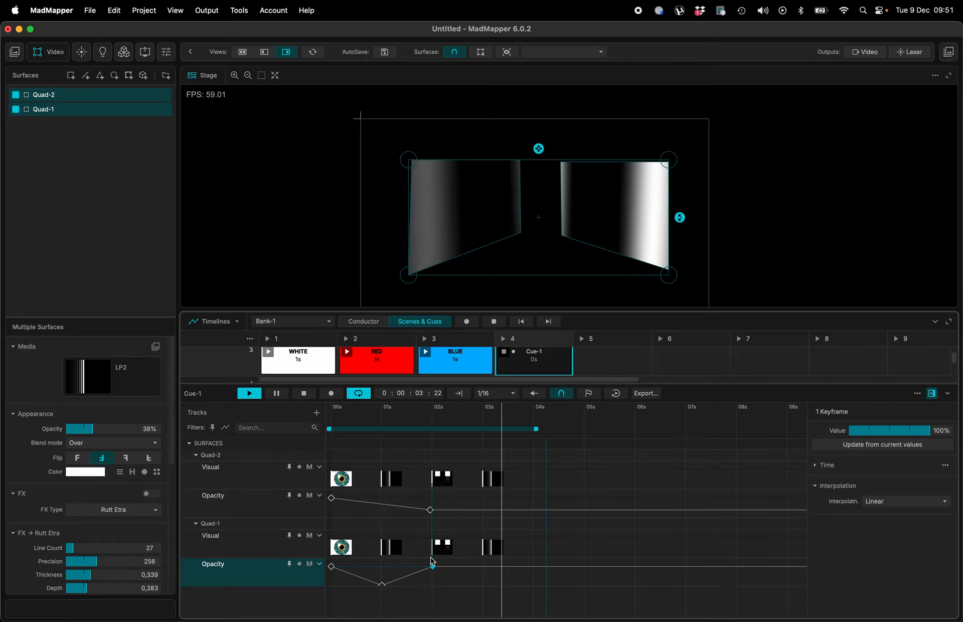
- Copy Quad-1's opacity keyframes and paste them to repeat the dip through 4 s
key(super+a)
key(super+c)
key(super+v)
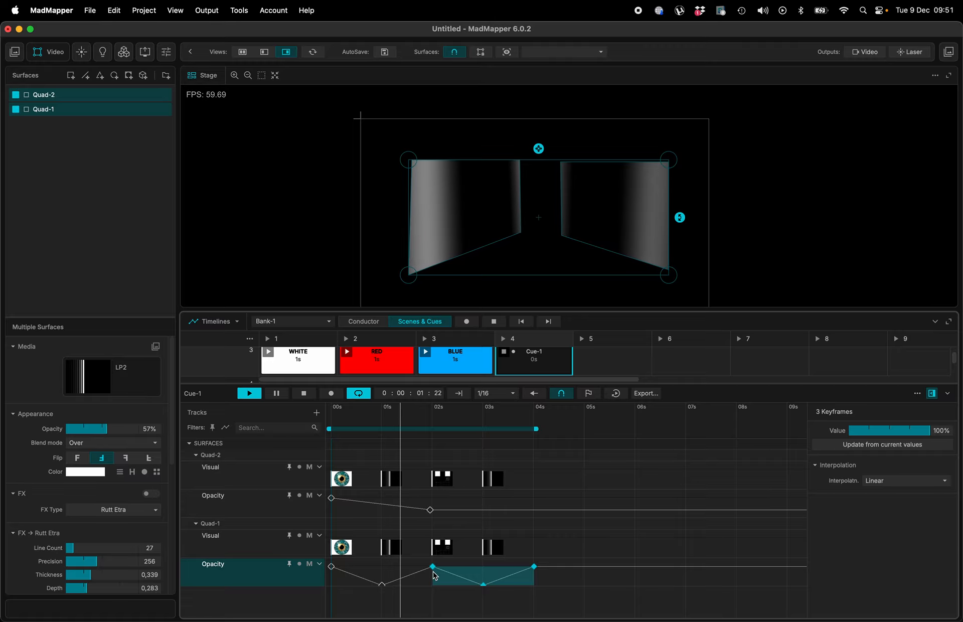
- Copy the Quad-1 opacity keyframes onto Quad-2's opacity track
click(332, 510)
key(super+v)
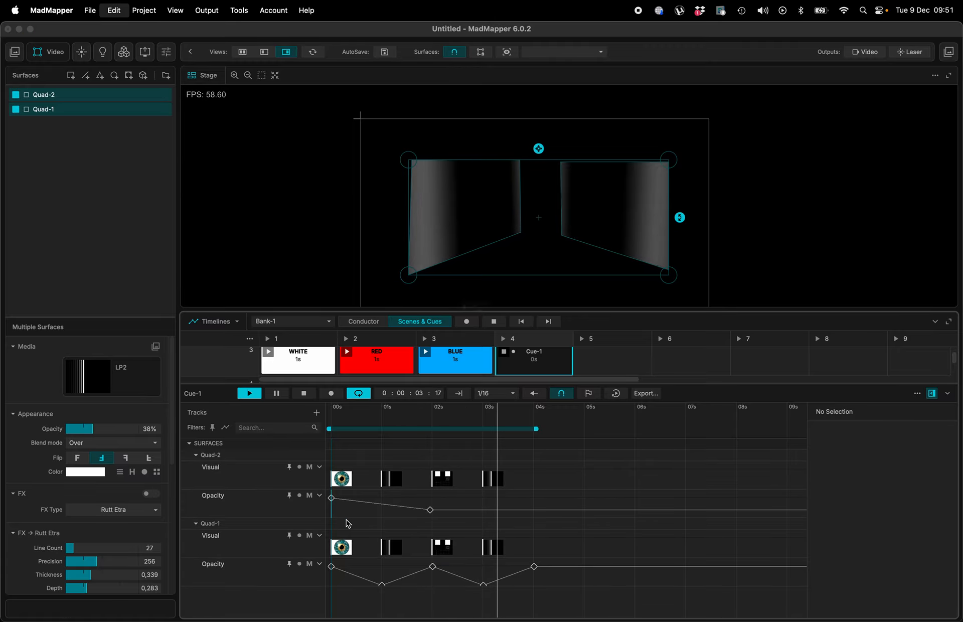
click(506, 335)
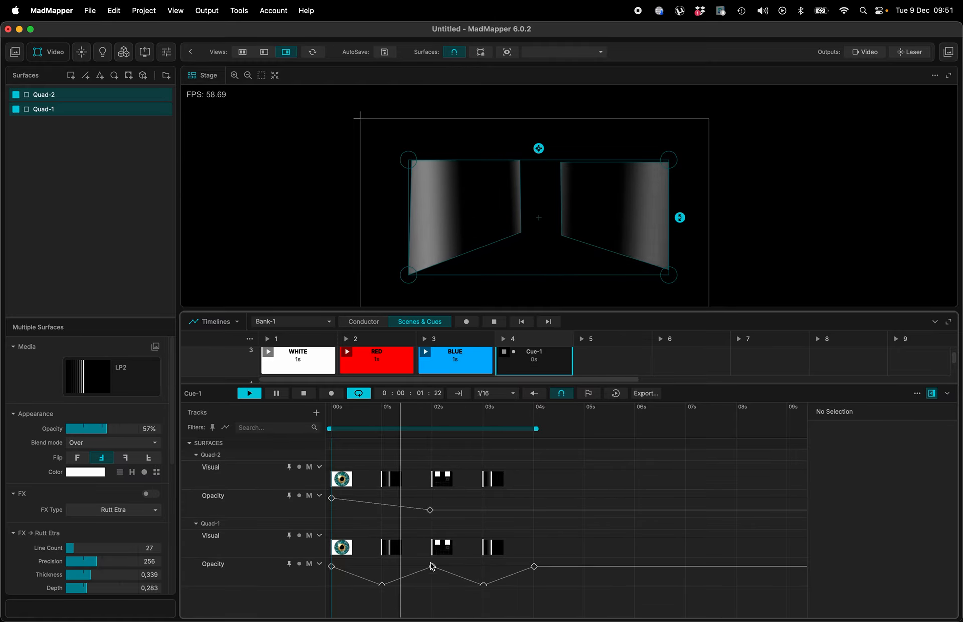
click(414, 576)
key(super+c)
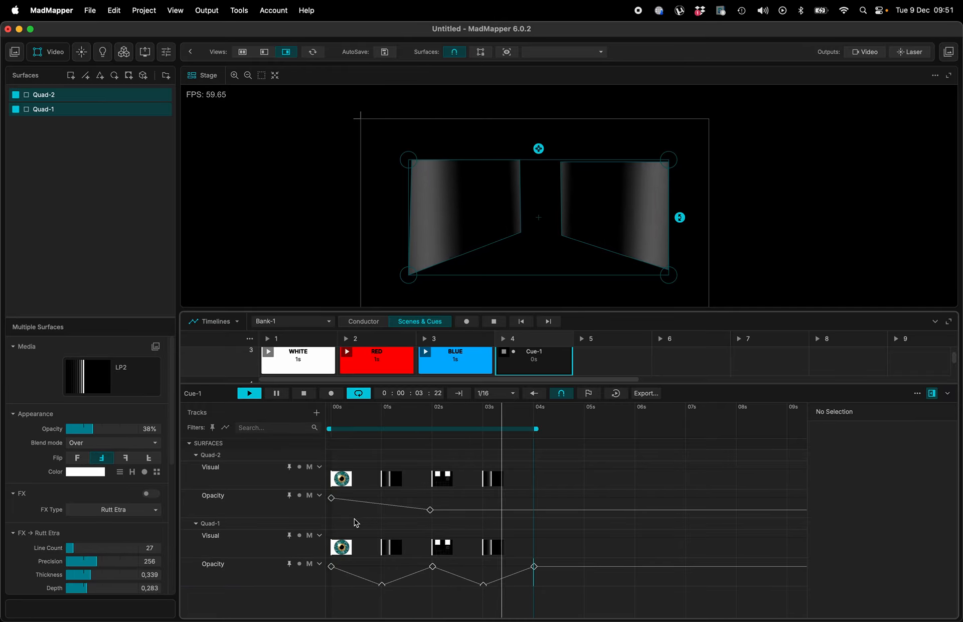
double_click(374, 510)
key(super+v)
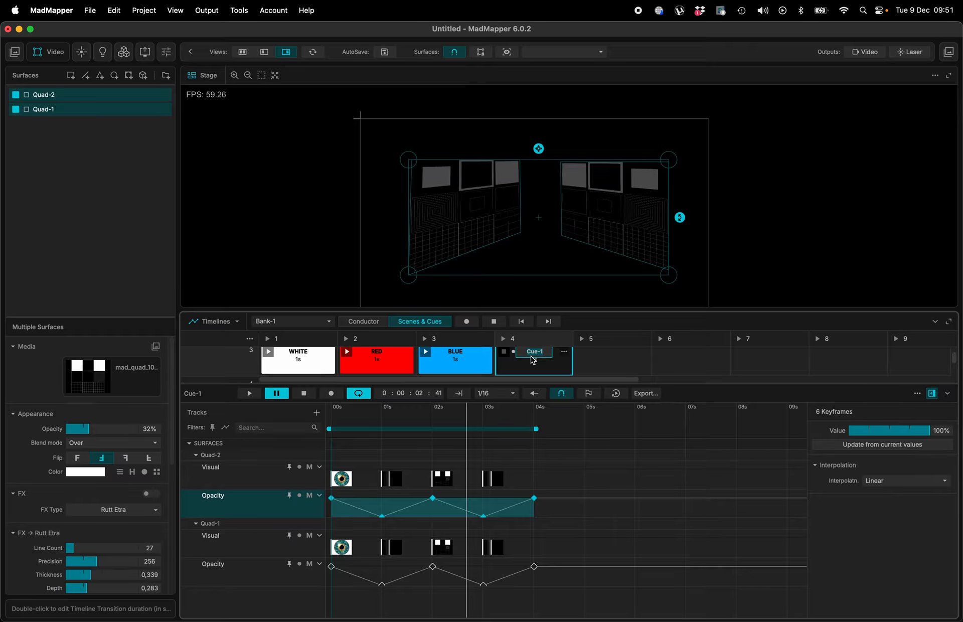
- Rename the new cue as TIMELINE
text(TIMELINE)
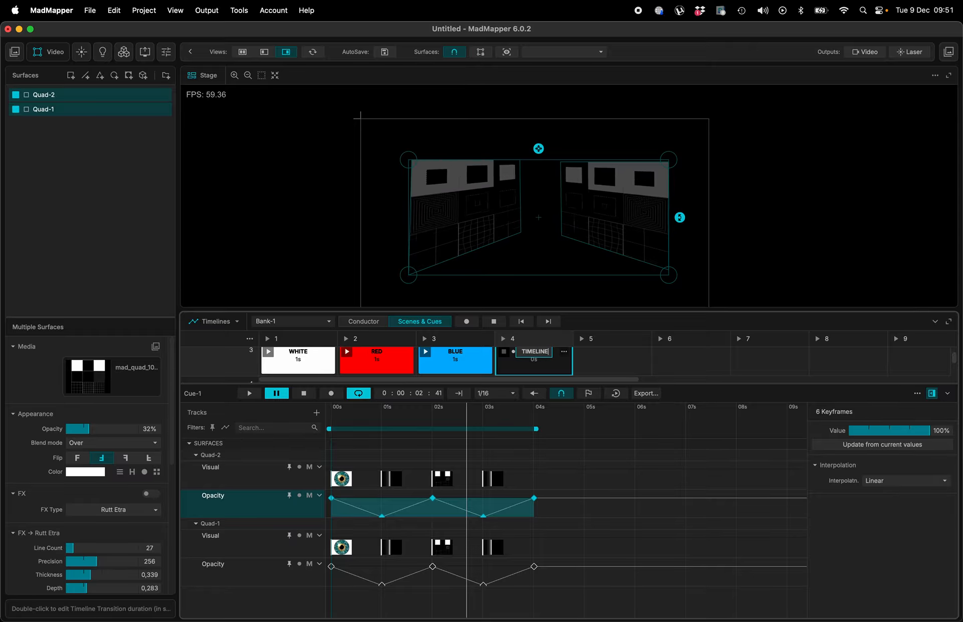
key(Return)
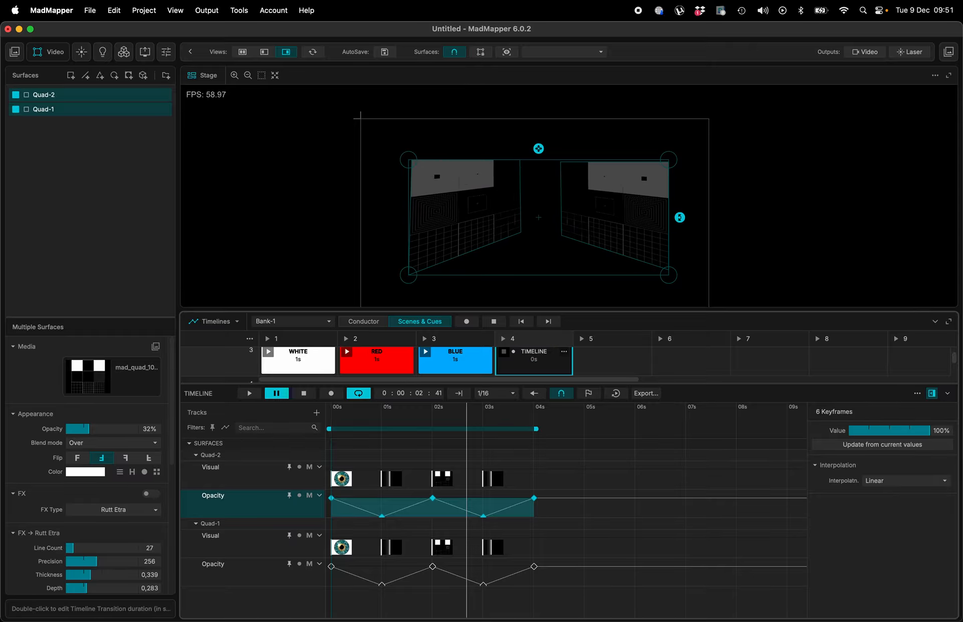
- In the Conductor, place the TIMELINE cue on Timeline Player-1 at about 2:09
click(364, 321)
double_click(464, 467)
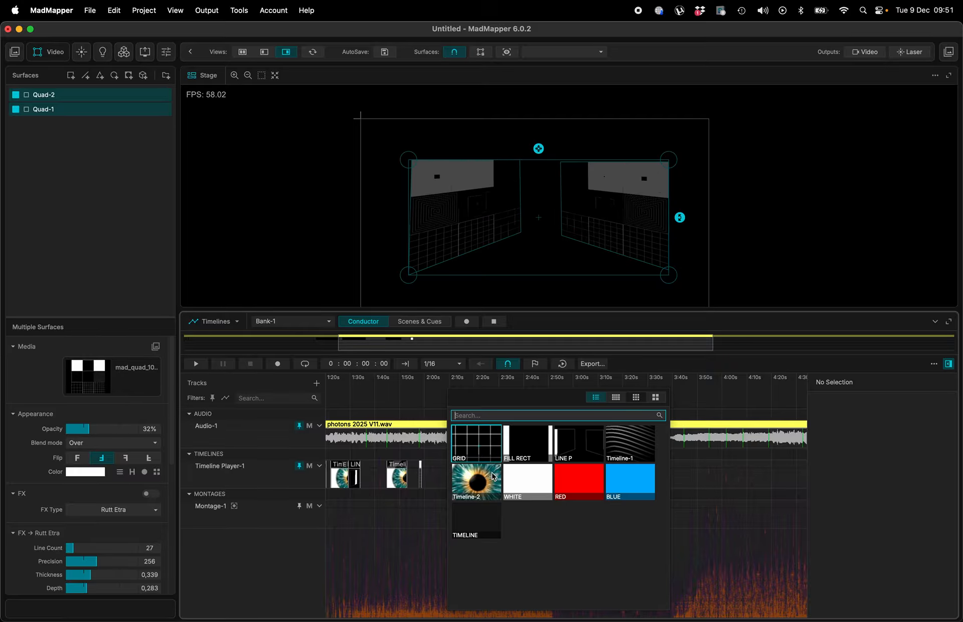
click(475, 526)
scroll(457, 489, up, 10)
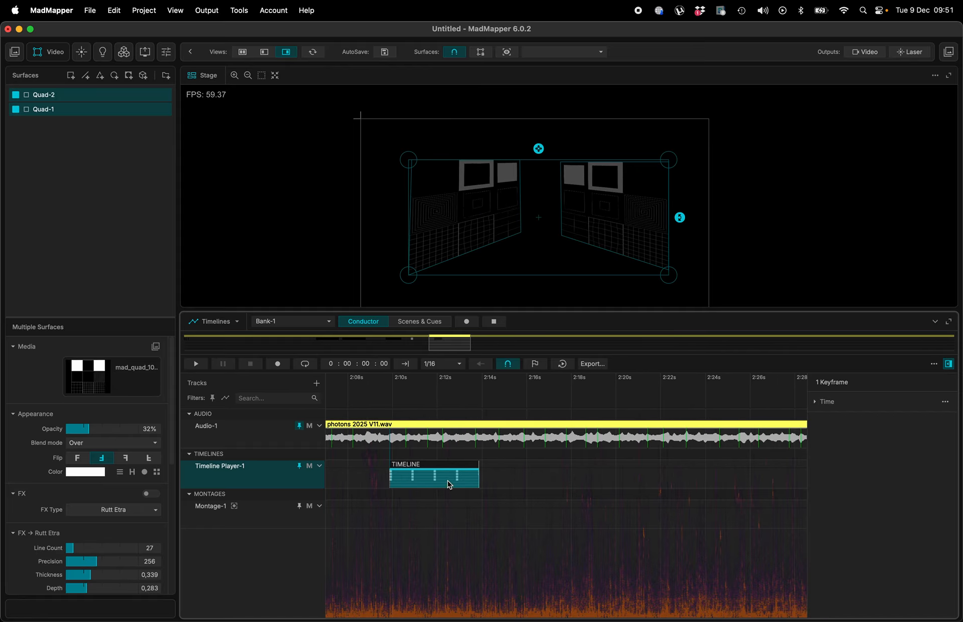
- Play the show around 2:10 to preview the TIMELINE cue
click(390, 397)
click(446, 398)
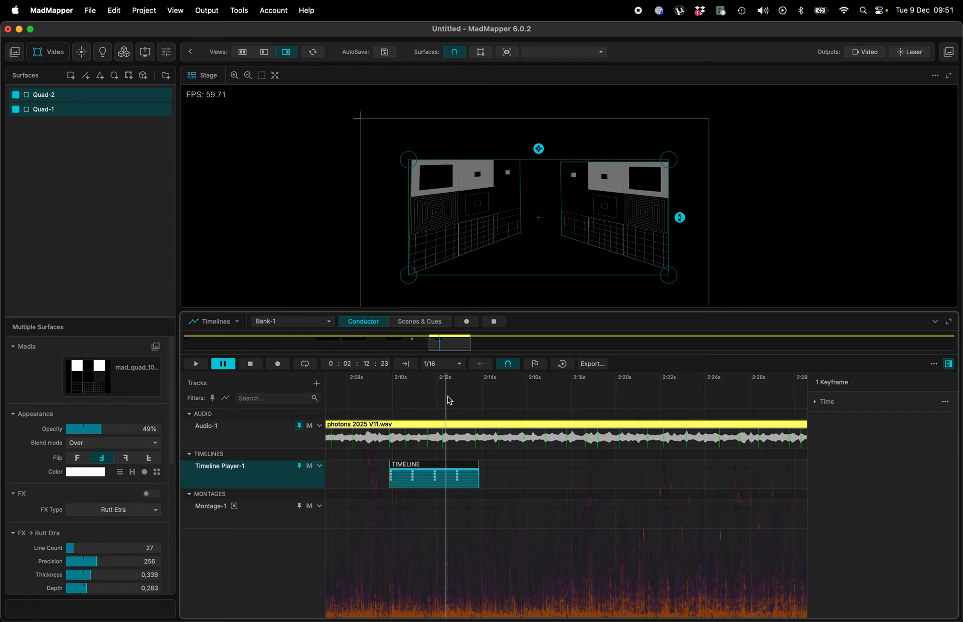
click(406, 400)
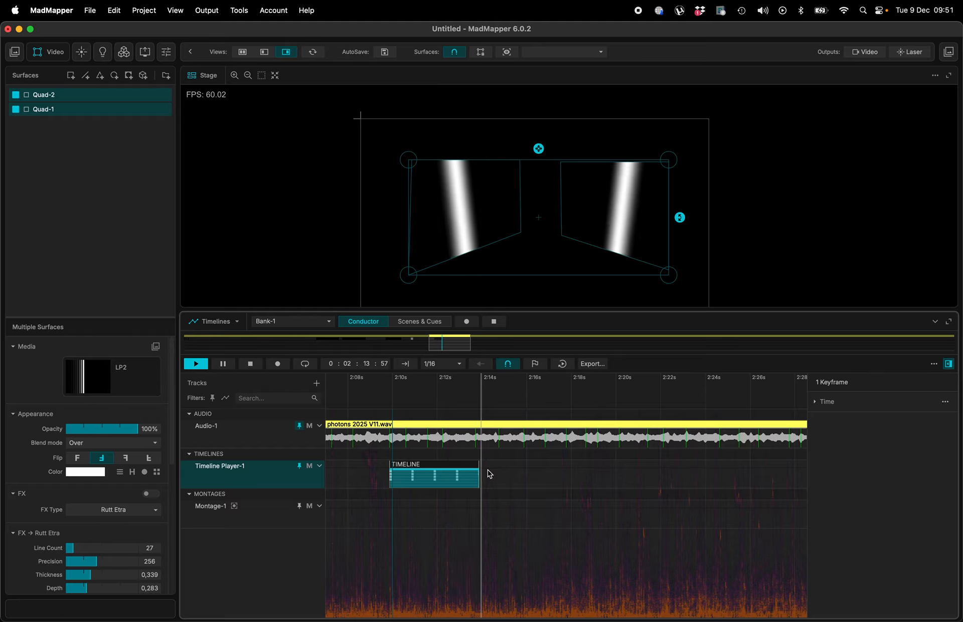
- Extend the TIMELINE cue's end to about 2:26 and expand its surface tracks
drag(481, 472, 579, 468)
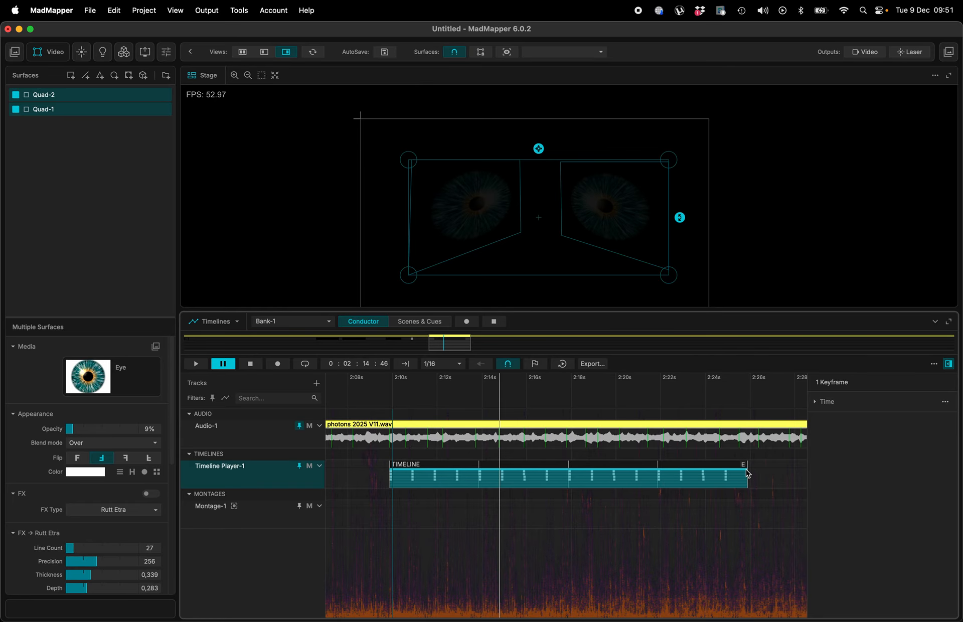
click(744, 465)
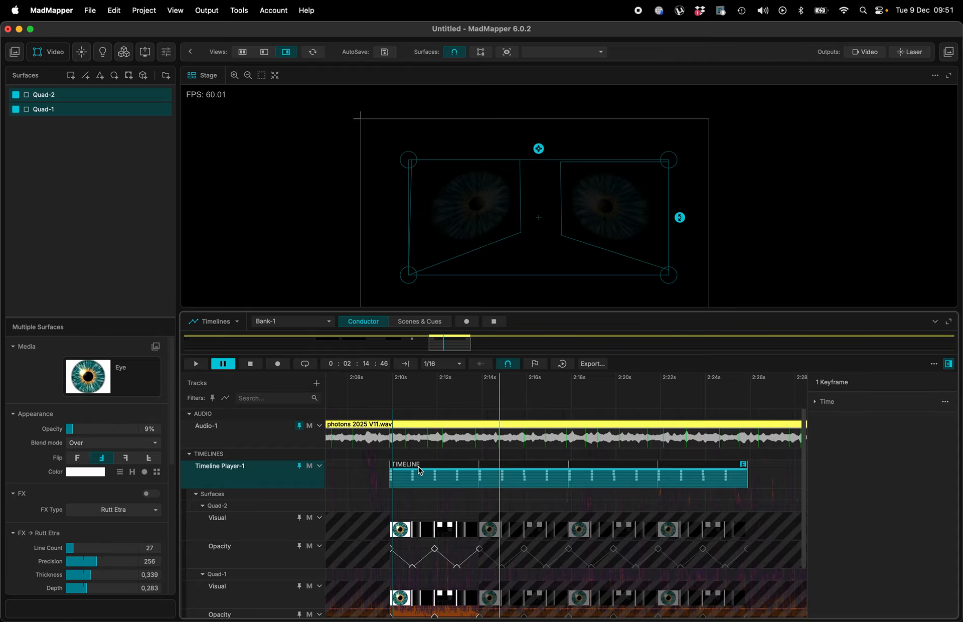
- Extend the TIMELINE cue further so it ends at about 3:03
scroll(440, 490, down, 3)
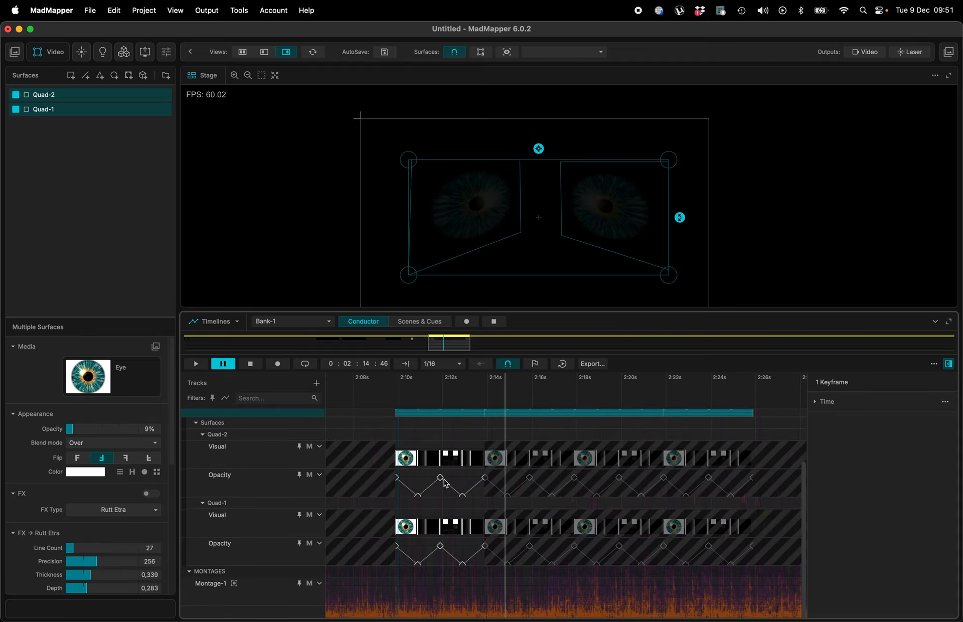
scroll(416, 465, up, 3)
scroll(462, 440, right, 1)
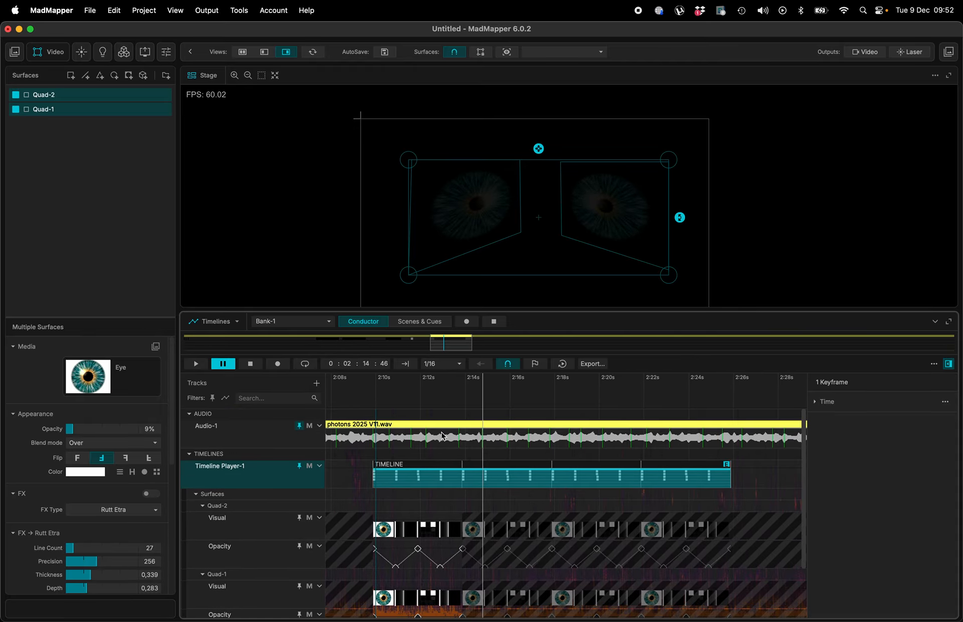
scroll(498, 447, down, 5)
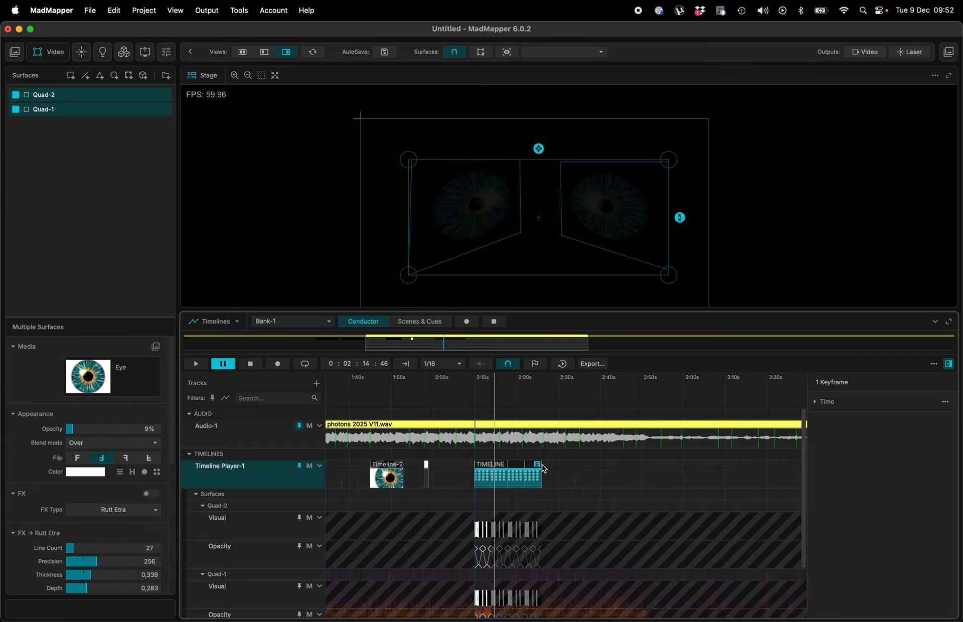
drag(543, 467, 708, 465)
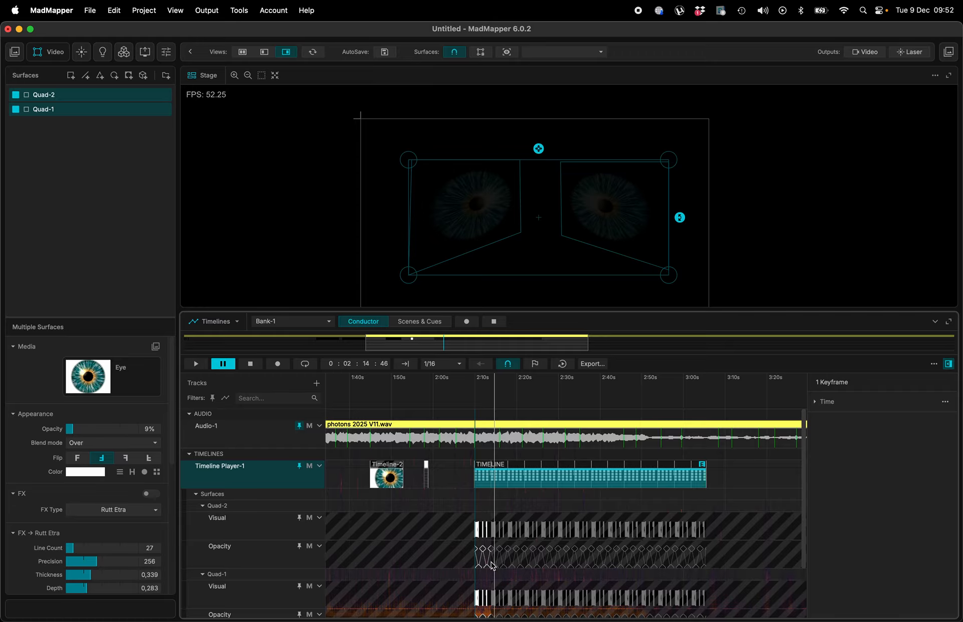
- Collapse the TIMELINE cue's tracks and review the whole show timeline
scroll(492, 566, up, 6)
scroll(552, 572, down, 3)
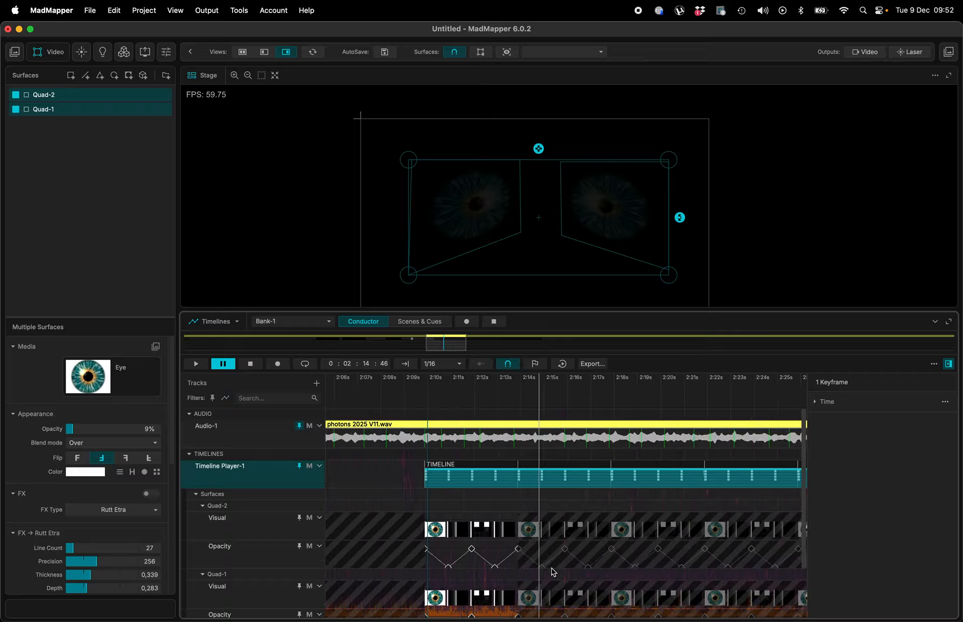
click(732, 410)
drag(732, 410, 555, 426)
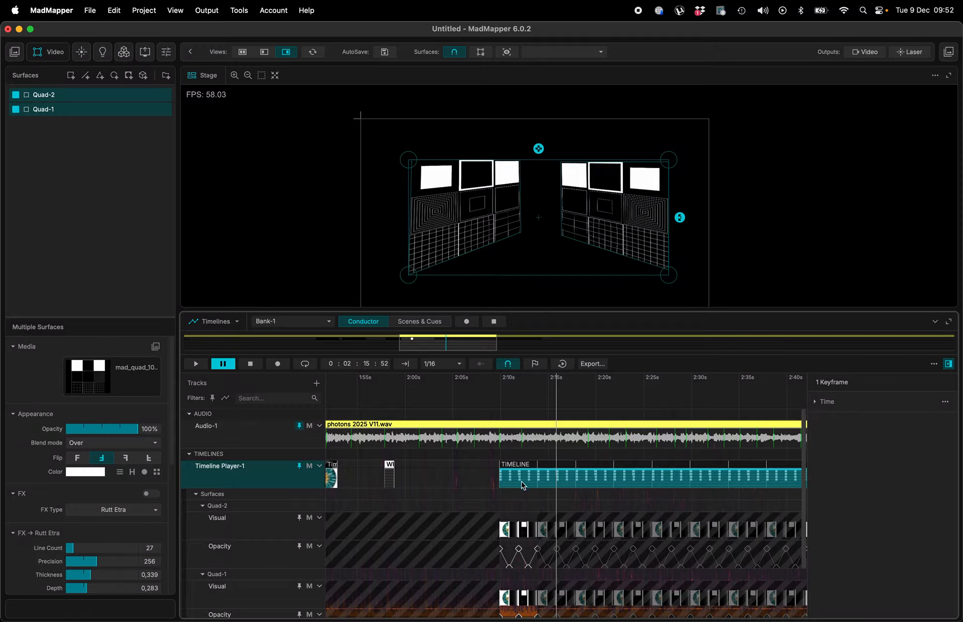
scroll(547, 476, down, 5)
click(639, 469)
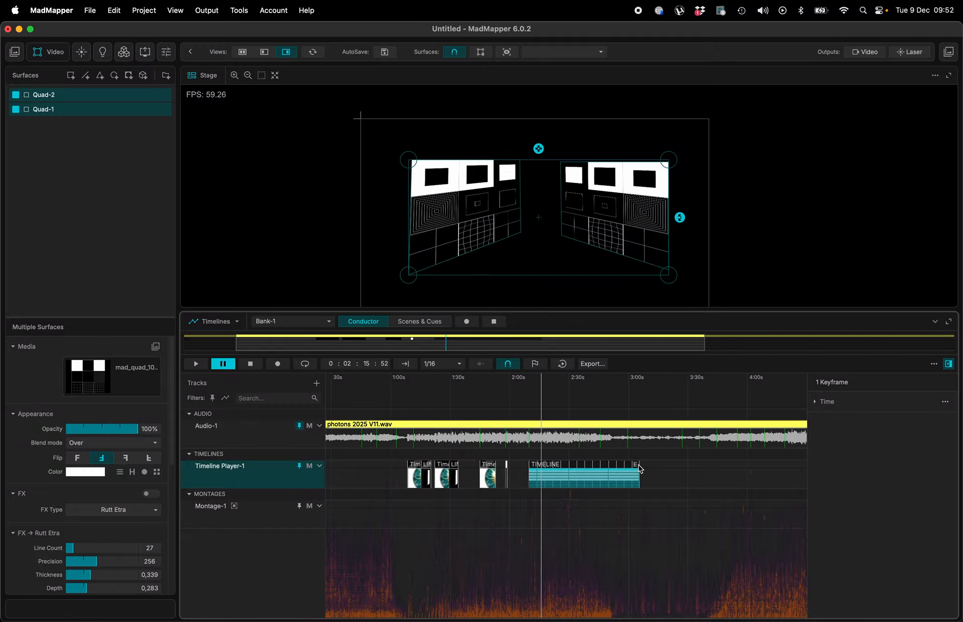
scroll(638, 470, left, 3)
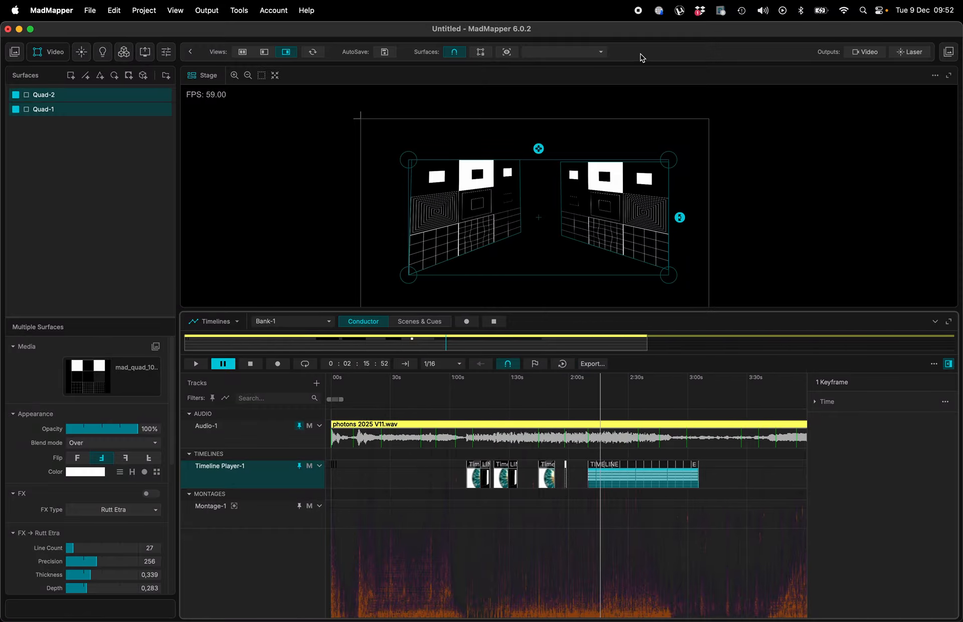